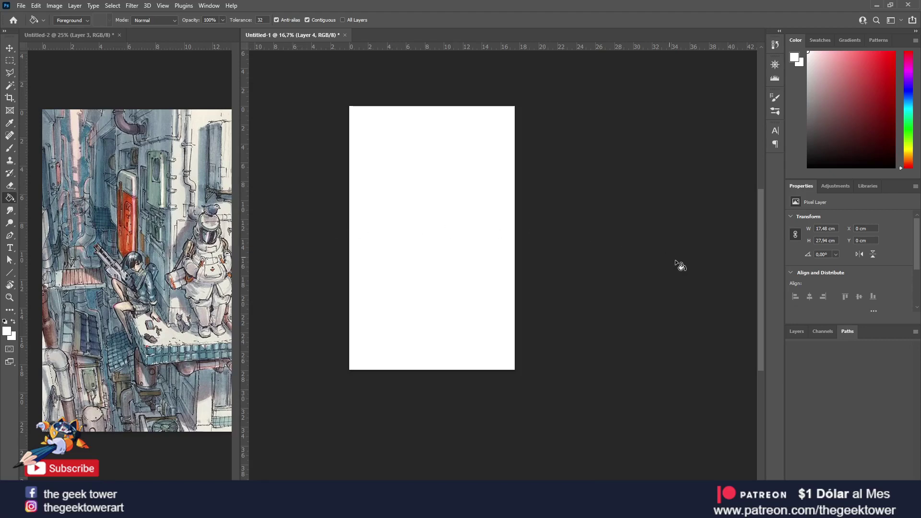
# In Untitled-1, add empty Layer 5 above the white Layer 4 with the Brush tool selected.
pyautogui.press('v')
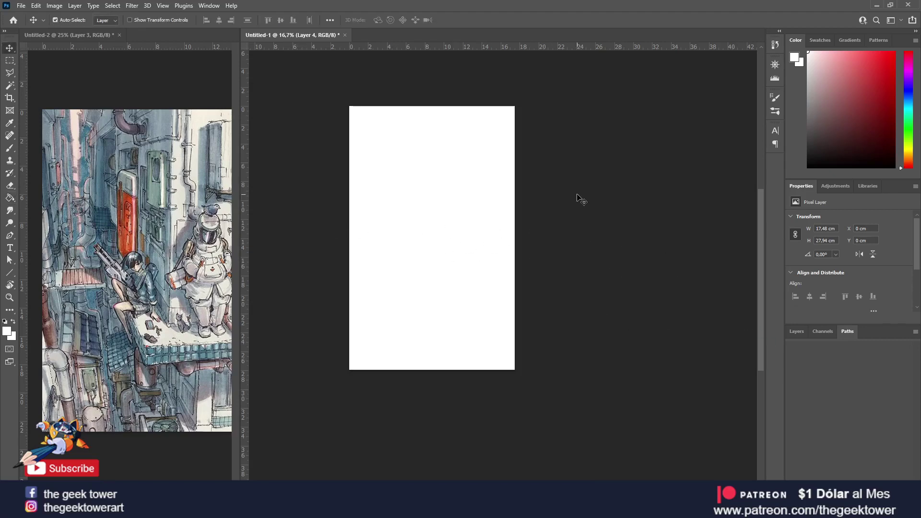
pyautogui.click(797, 332)
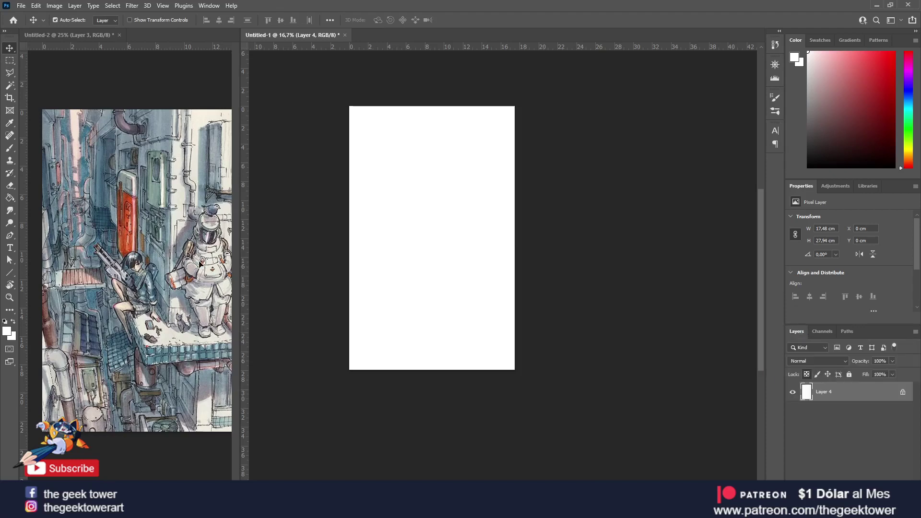
pyautogui.press('b')
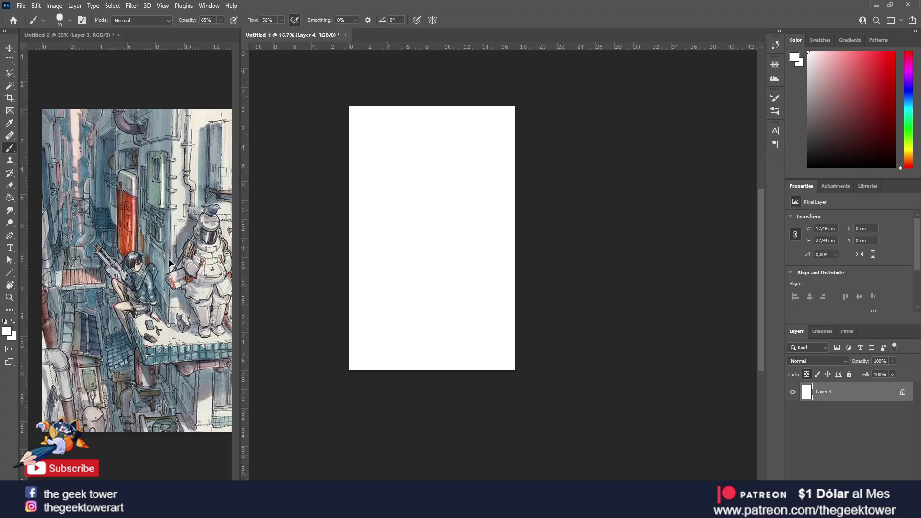
pyautogui.click(895, 480)
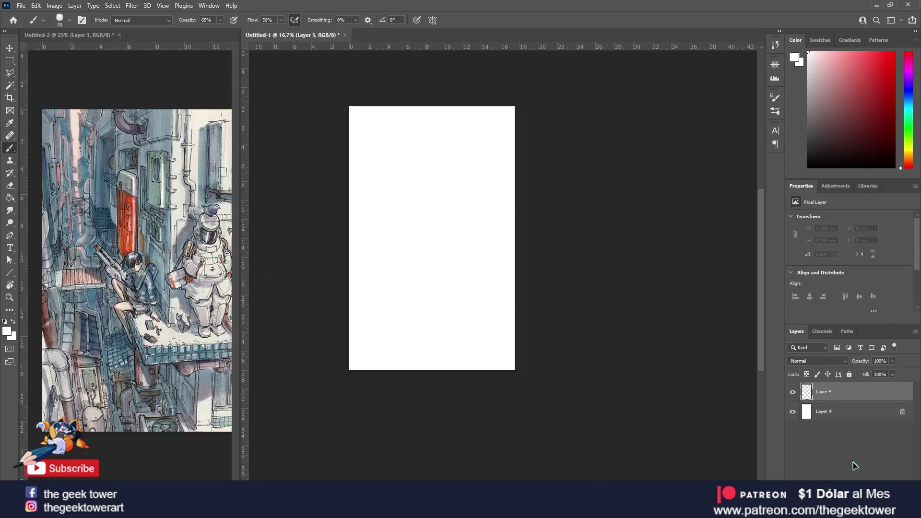
# Reset colours to black and white and fade the reference illustration layer to 59% opacity.
pyautogui.click(5, 321)
pyautogui.click(206, 301)
pyautogui.click(893, 361)
pyautogui.moveTo(896, 373); pyautogui.dragTo(874, 372)
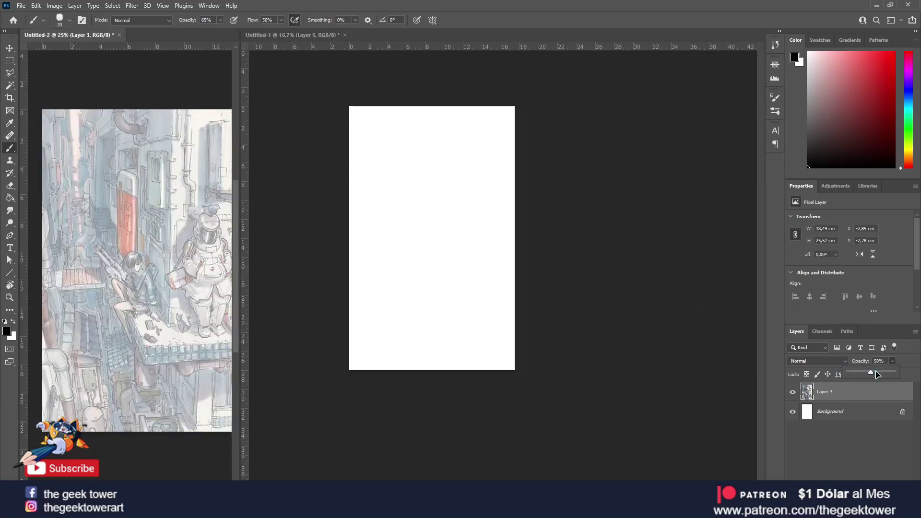
# Set red as the brush colour and add a blank Layer 4 above the reference.
pyautogui.click(7, 331)
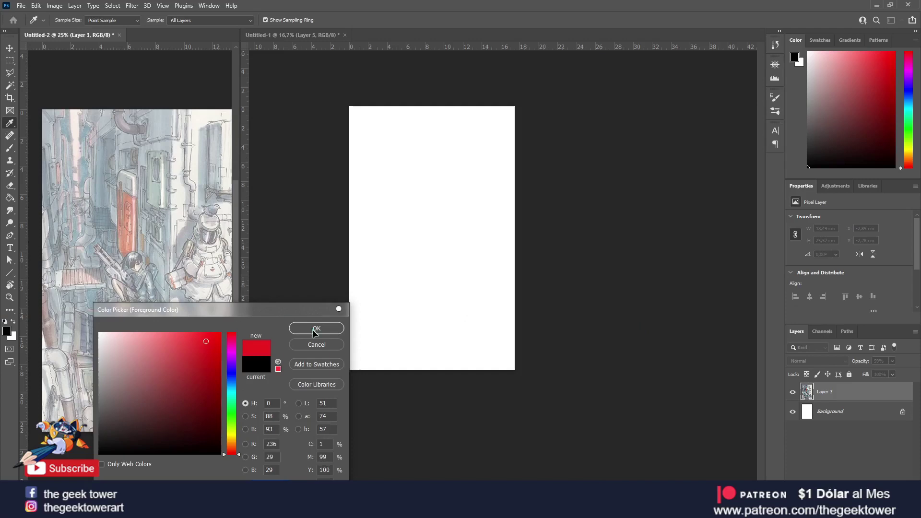
pyautogui.click(316, 328)
pyautogui.press('b')
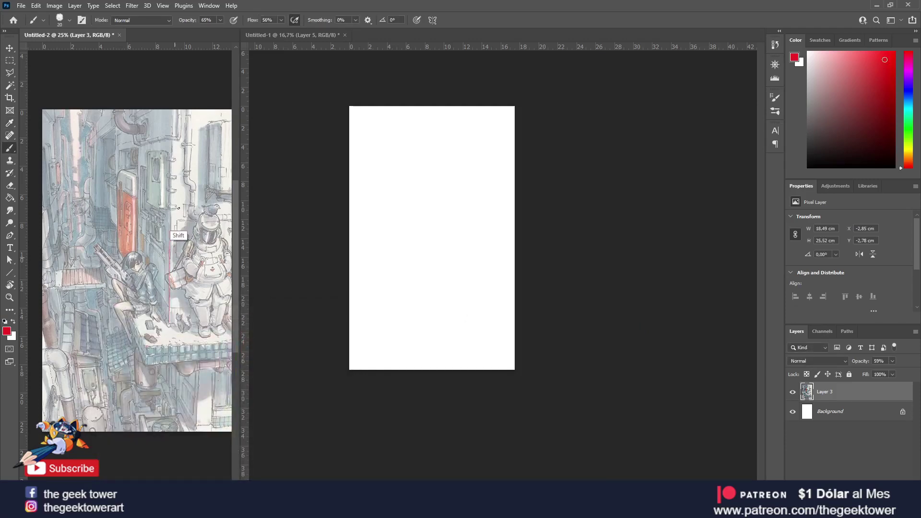
pyautogui.hotkey('ctrl', 'shift', 'alt', 'n')
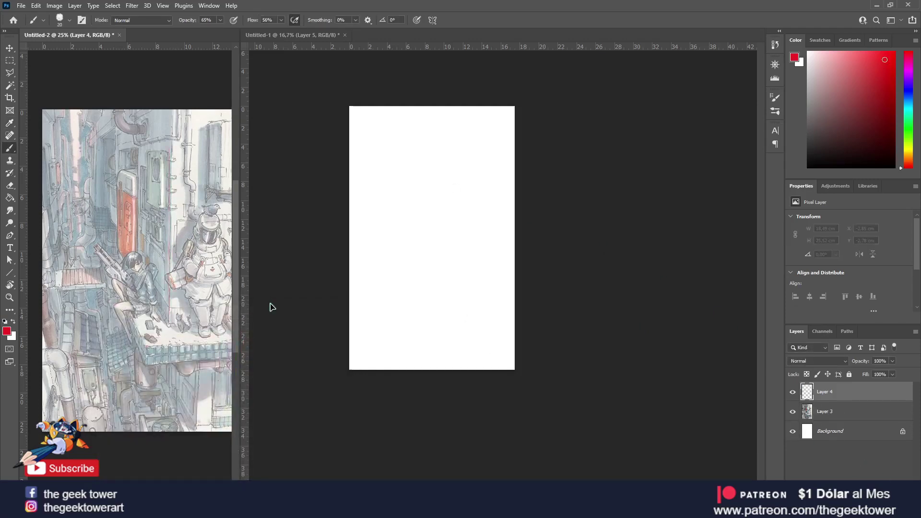
# Trace red vertical guides on the building edges and a long diagonal along the ledge.
pyautogui.moveTo(167, 326); pyautogui.dragTo(167, 109)
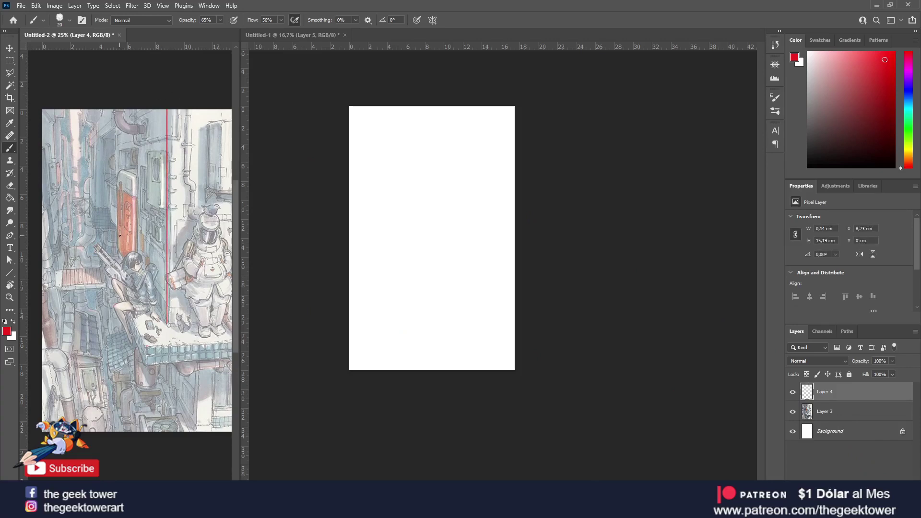
pyautogui.moveTo(117, 239); pyautogui.dragTo(116, 109)
pyautogui.moveTo(196, 369); pyautogui.dragTo(196, 426)
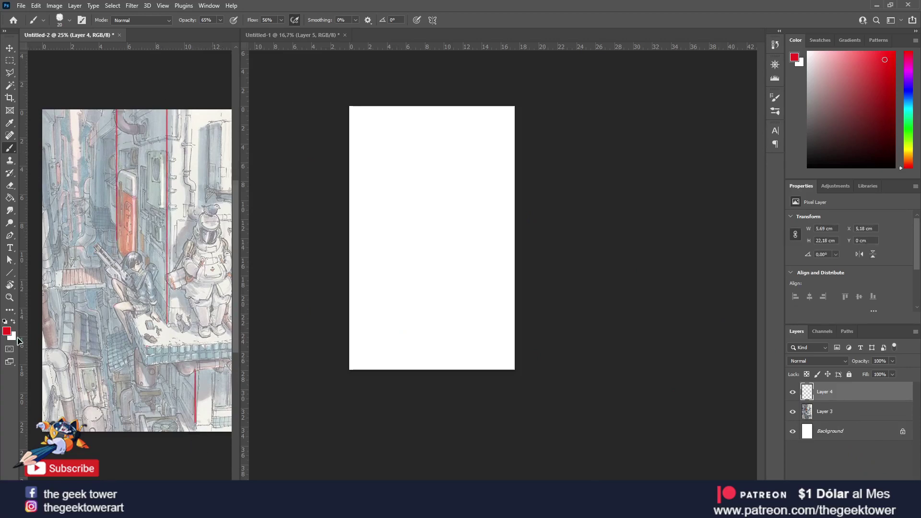
pyautogui.scroll(1, 188, 350)
pyautogui.moveTo(141, 347); pyautogui.dragTo(120, 308)
pyautogui.hotkey('ctrl', 'z')
pyautogui.moveTo(140, 368); pyautogui.dragTo(104, 279)
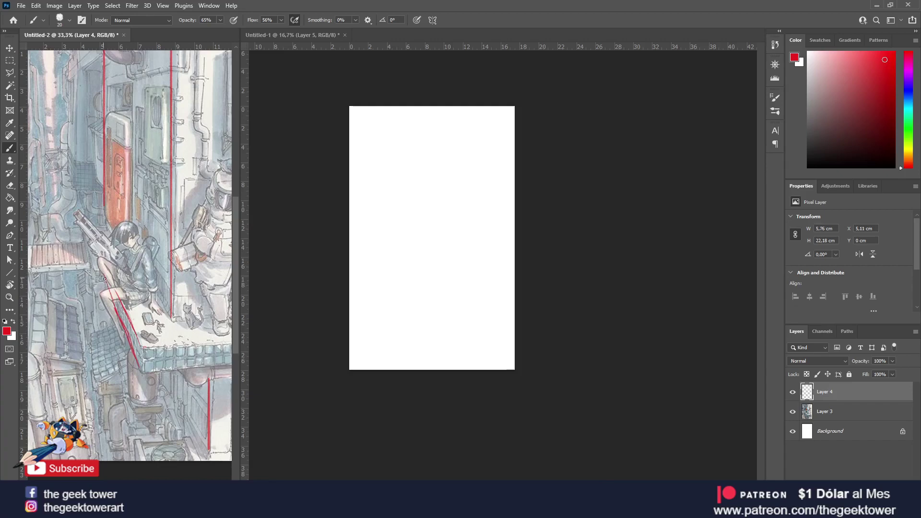
# Add red horizontal guides above and below the ledge, undoing a stray bottom stroke.
pyautogui.moveTo(144, 350)
pyautogui.mouseDown()
pyautogui.moveTo(226, 348)
pyautogui.moveTo(152, 355)
pyautogui.mouseUp()
pyautogui.scroll(2, 185, 353)
pyautogui.moveTo(68, 349); pyautogui.dragTo(196, 336)
pyautogui.moveTo(71, 349)
pyautogui.mouseDown()
pyautogui.moveTo(71, 398)
pyautogui.moveTo(154, 399)
pyautogui.mouseUp()
pyautogui.hotkey('ctrl', 'z')
pyautogui.scroll(-1, 110, 368)
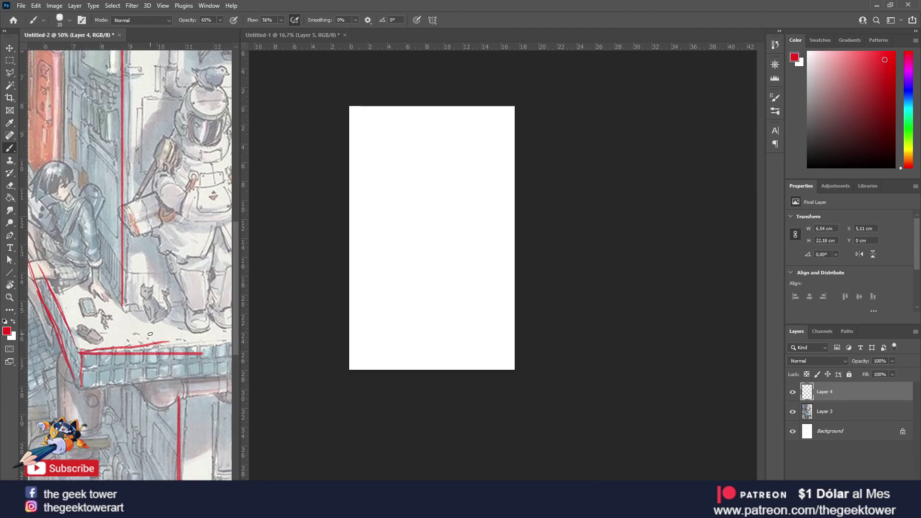
pyautogui.scroll(-2, 149, 332)
# Extend the two ledge guides further right with straight clicked segments.
pyautogui.keyDown('shift'); pyautogui.click(212, 361); pyautogui.keyUp('shift')
pyautogui.click(116, 345)
pyautogui.keyDown('shift'); pyautogui.click(214, 344); pyautogui.keyUp('shift')
pyautogui.click(211, 361)
pyautogui.keyDown('shift'); pyautogui.click(224, 361); pyautogui.keyUp('shift')
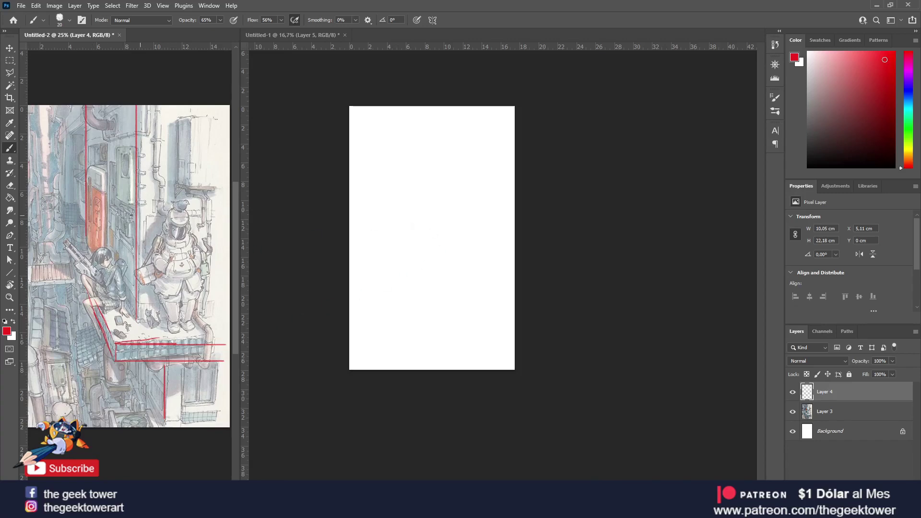
# Zoom in on the blank page, then draw diagonal guides toward the reference's upper building.
pyautogui.click(403, 247)
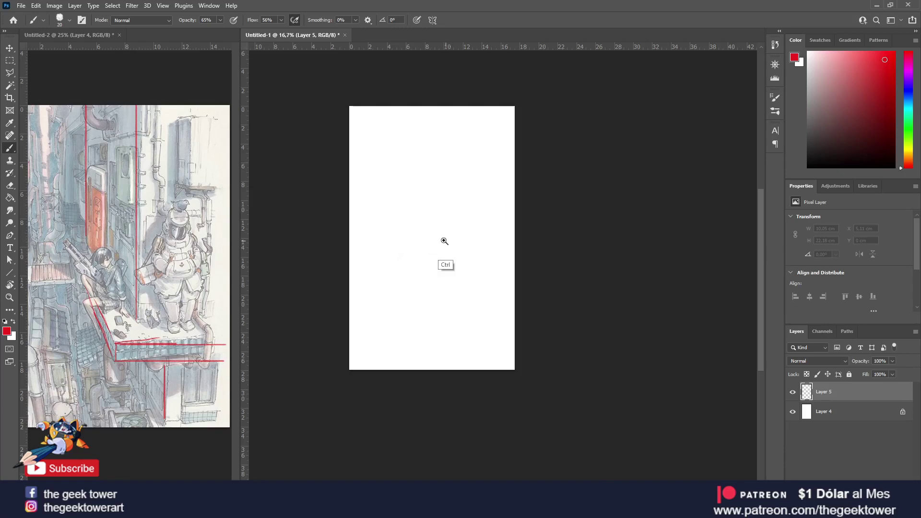
pyautogui.keyDown('ctrl'); pyautogui.click(444, 241); pyautogui.keyUp('ctrl')
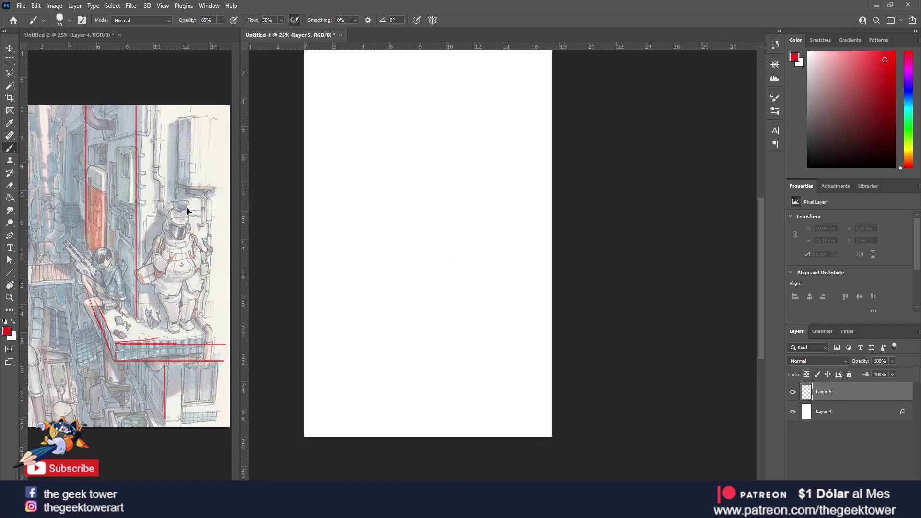
pyautogui.click(86, 146)
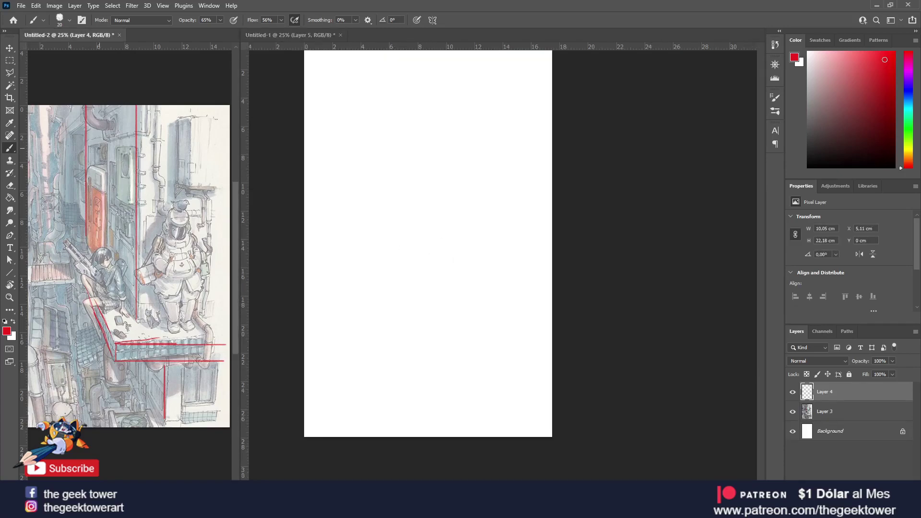
pyautogui.moveTo(87, 149)
pyautogui.mouseDown()
pyautogui.moveTo(142, 125)
pyautogui.moveTo(122, 137)
pyautogui.moveTo(168, 140)
pyautogui.mouseUp()
# Draw red diagonal guides across the upper building and along the ledge's left side.
pyautogui.moveTo(135, 126); pyautogui.dragTo(222, 136)
pyautogui.moveTo(89, 115); pyautogui.dragTo(58, 144)
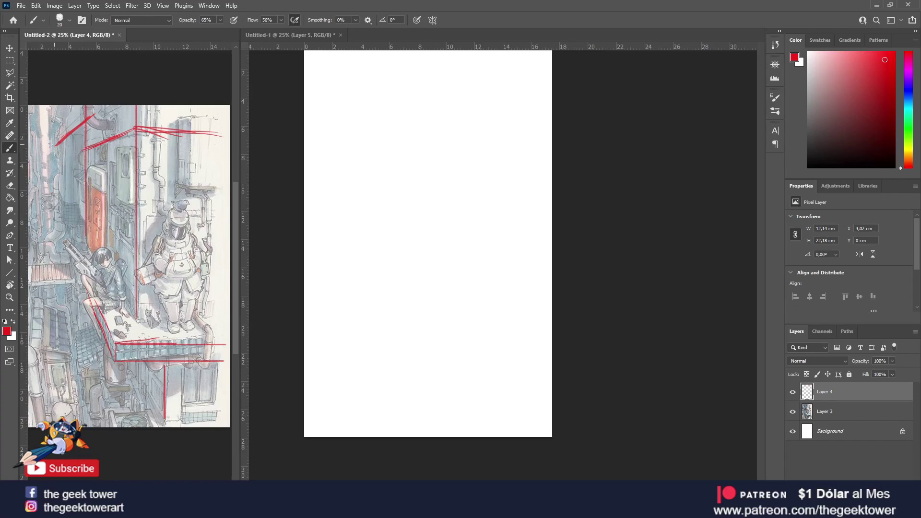
pyautogui.moveTo(73, 114)
pyautogui.mouseDown()
pyautogui.moveTo(43, 141)
pyautogui.moveTo(48, 153)
pyautogui.moveTo(28, 156)
pyautogui.mouseUp()
pyautogui.moveTo(106, 318); pyautogui.dragTo(71, 260)
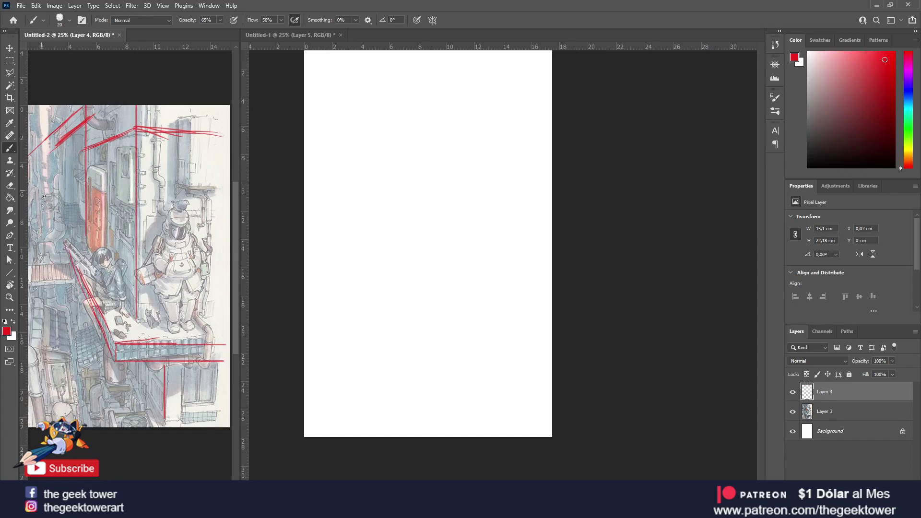
pyautogui.moveTo(69, 253)
pyautogui.mouseDown()
pyautogui.moveTo(47, 203)
pyautogui.moveTo(94, 179)
pyautogui.mouseUp()
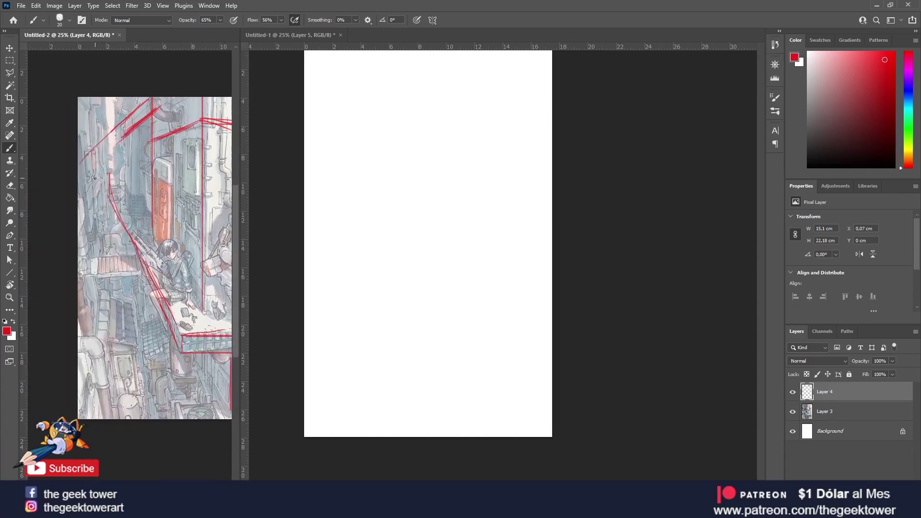
# Add red diagonal guides along the balcony railing, then return to the blank drawing document.
pyautogui.moveTo(209, 197)
pyautogui.mouseDown()
pyautogui.moveTo(121, 192)
pyautogui.moveTo(135, 157)
pyautogui.mouseUp()
pyautogui.scroll(1, 163, 173)
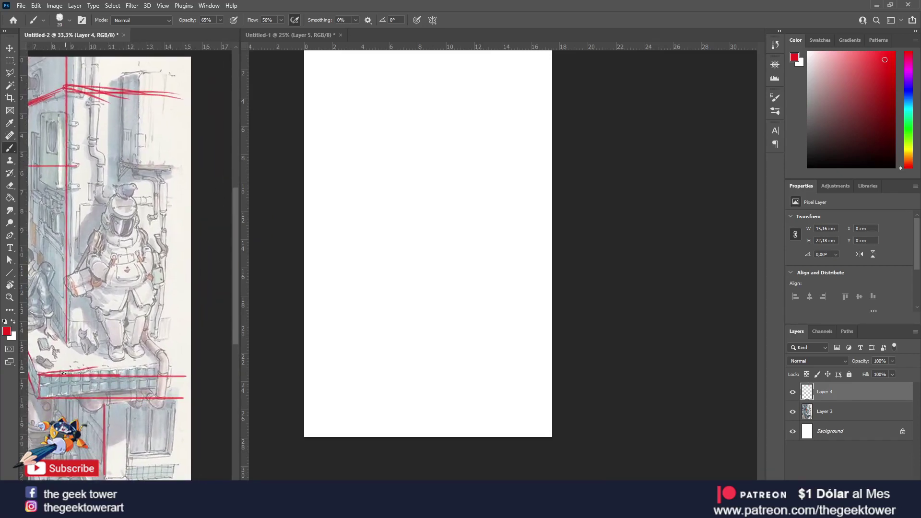
pyautogui.moveTo(48, 375); pyautogui.dragTo(159, 362)
pyautogui.moveTo(53, 399)
pyautogui.mouseDown()
pyautogui.moveTo(178, 384)
pyautogui.moveTo(163, 384)
pyautogui.mouseUp()
pyautogui.moveTo(102, 391); pyautogui.dragTo(147, 383)
pyautogui.moveTo(63, 345); pyautogui.dragTo(182, 335)
pyautogui.scroll(-1, 147, 156)
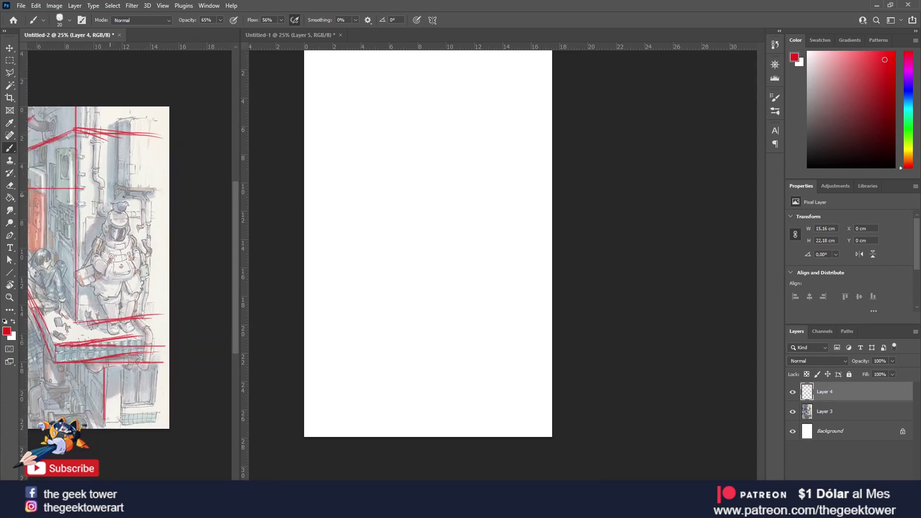
pyautogui.scroll(-1, 177, 200)
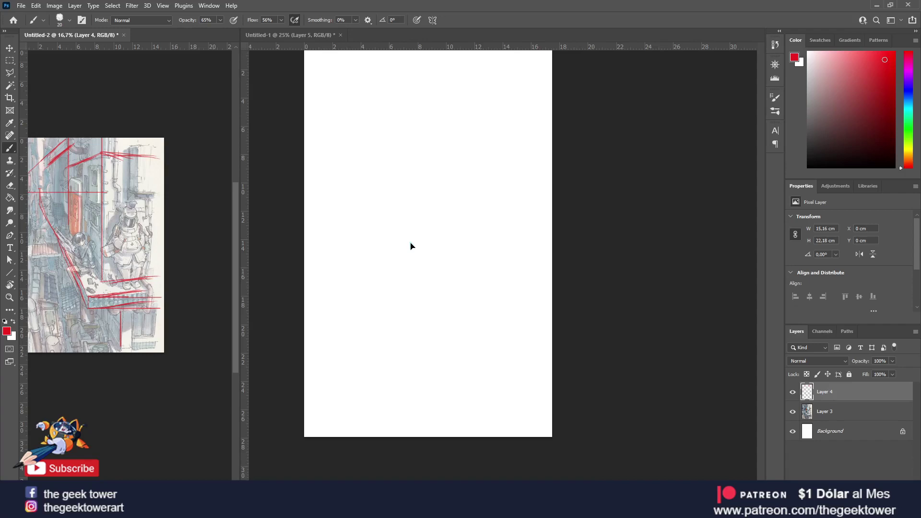
pyautogui.click(588, 312)
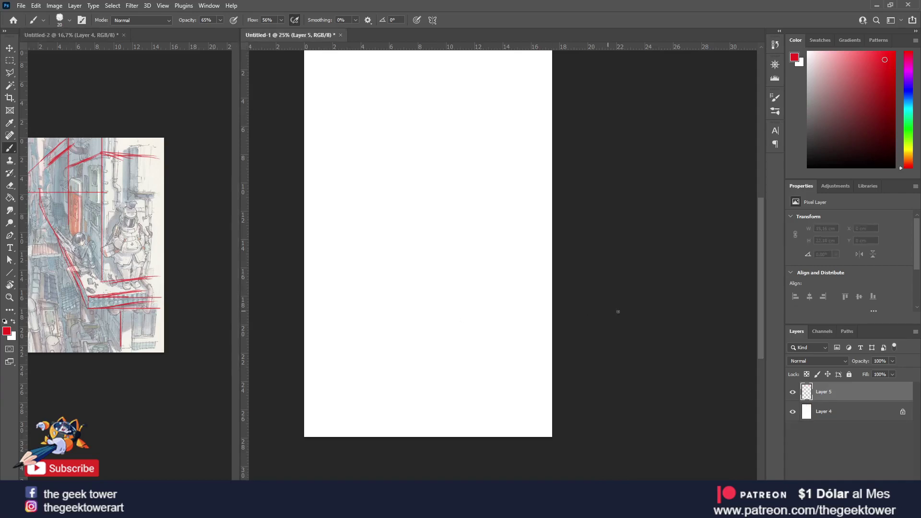
# Draw the building's tall vertical corner line and its upper-left and lower-left edges.
pyautogui.click(428, 237)
pyautogui.scroll(1, 440, 231)
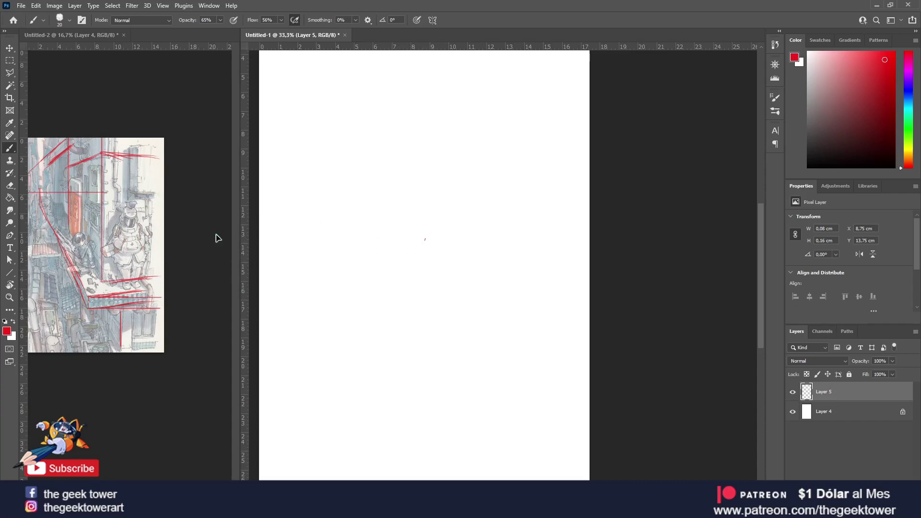
pyautogui.moveTo(425, 283); pyautogui.dragTo(424, 128)
pyautogui.moveTo(423, 146)
pyautogui.mouseDown()
pyautogui.moveTo(346, 190)
pyautogui.moveTo(358, 277)
pyautogui.moveTo(399, 308)
pyautogui.mouseUp()
pyautogui.moveTo(363, 274); pyautogui.dragTo(421, 327)
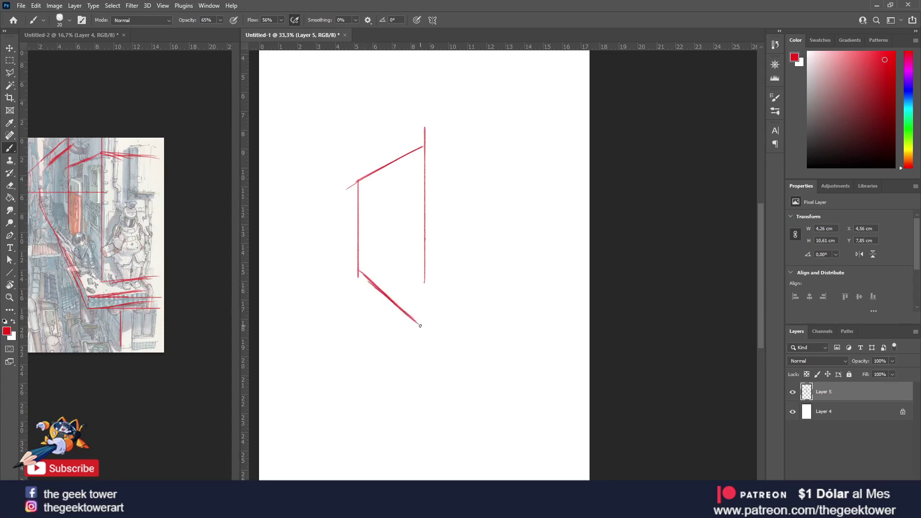
pyautogui.moveTo(424, 275); pyautogui.dragTo(423, 331)
pyautogui.moveTo(426, 234); pyautogui.dragTo(424, 317)
# Draw the bottom-right and top-right edges running away from the corner.
pyautogui.moveTo(421, 328); pyautogui.dragTo(518, 319)
pyautogui.moveTo(449, 326); pyautogui.dragTo(542, 313)
pyautogui.moveTo(478, 322); pyautogui.dragTo(537, 315)
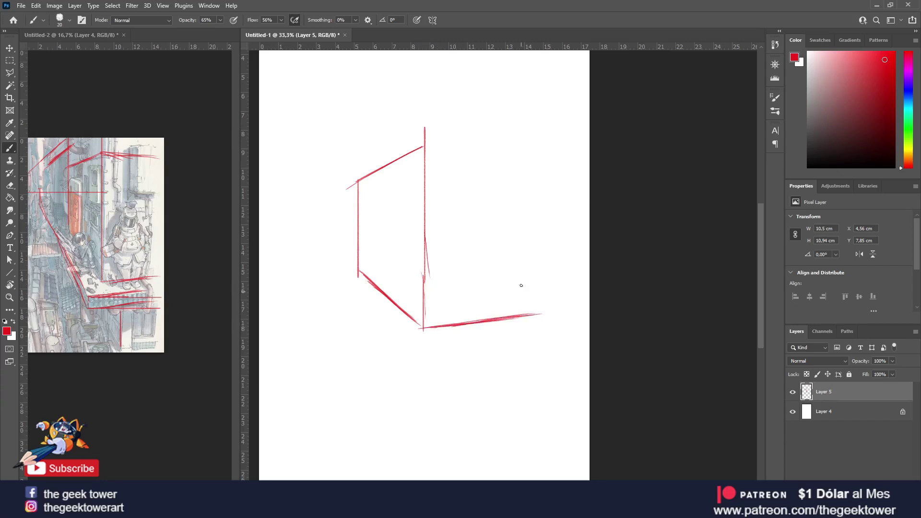
pyautogui.moveTo(425, 147); pyautogui.dragTo(528, 160)
pyautogui.moveTo(465, 157); pyautogui.dragTo(539, 165)
pyautogui.moveTo(435, 149)
pyautogui.mouseDown()
pyautogui.moveTo(558, 163)
pyautogui.moveTo(548, 163)
pyautogui.moveTo(530, 323)
pyautogui.mouseUp()
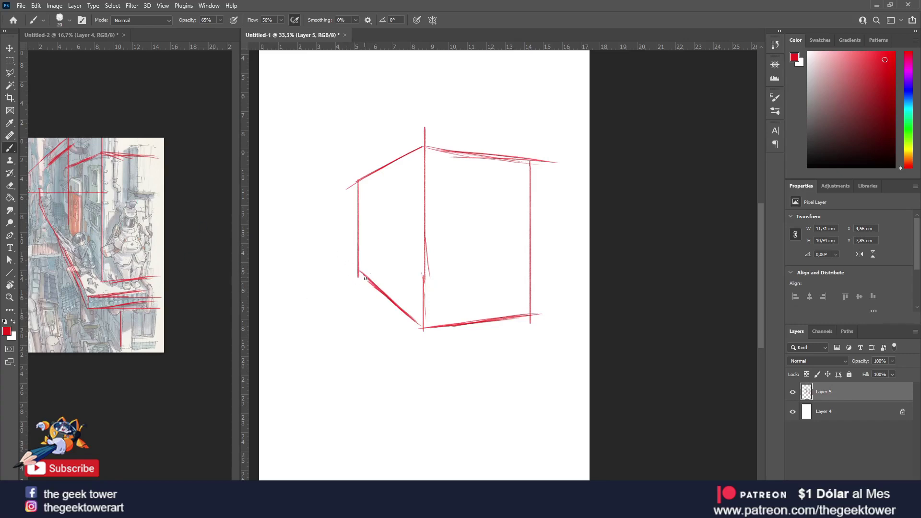
# Lengthen the left diagonals and run the vertical edges up to the canvas top.
pyautogui.moveTo(365, 279); pyautogui.dragTo(310, 229)
pyautogui.moveTo(342, 259); pyautogui.dragTo(319, 239)
pyautogui.moveTo(355, 183)
pyautogui.mouseDown()
pyautogui.moveTo(308, 207)
pyautogui.moveTo(310, 238)
pyautogui.moveTo(310, 211)
pyautogui.mouseUp()
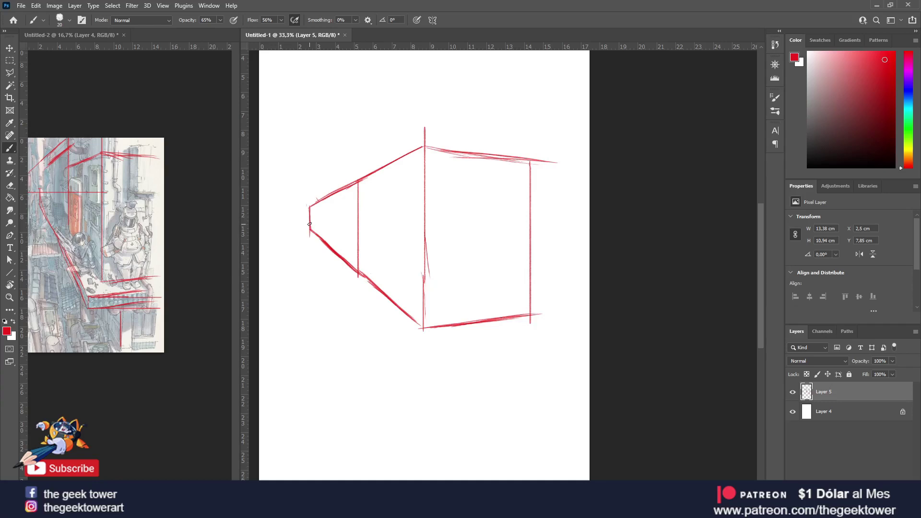
pyautogui.moveTo(309, 206); pyautogui.dragTo(309, 103)
pyautogui.moveTo(425, 145); pyautogui.dragTo(425, 15)
pyautogui.moveTo(352, 124); pyautogui.dragTo(353, 235)
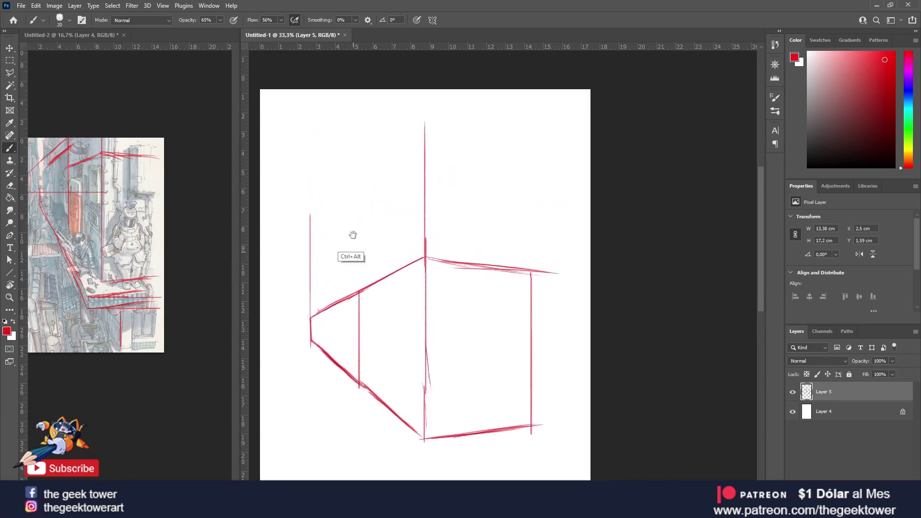
pyautogui.scroll(-1, 353, 235)
pyautogui.moveTo(320, 297); pyautogui.dragTo(320, 122)
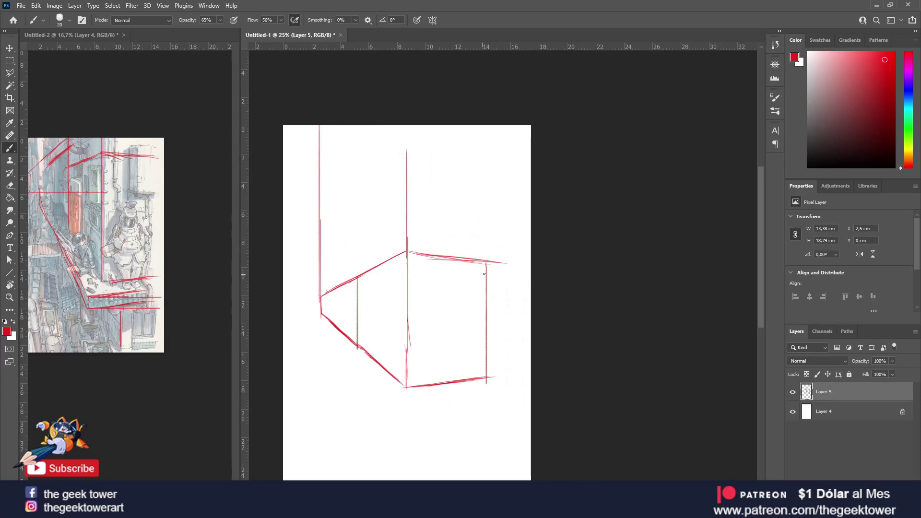
# Retrace the left wall's upper diagonal edge, undoing the messy sketchy strokes.
pyautogui.moveTo(485, 269)
pyautogui.mouseDown()
pyautogui.moveTo(486, 306)
pyautogui.moveTo(487, 149)
pyautogui.mouseUp()
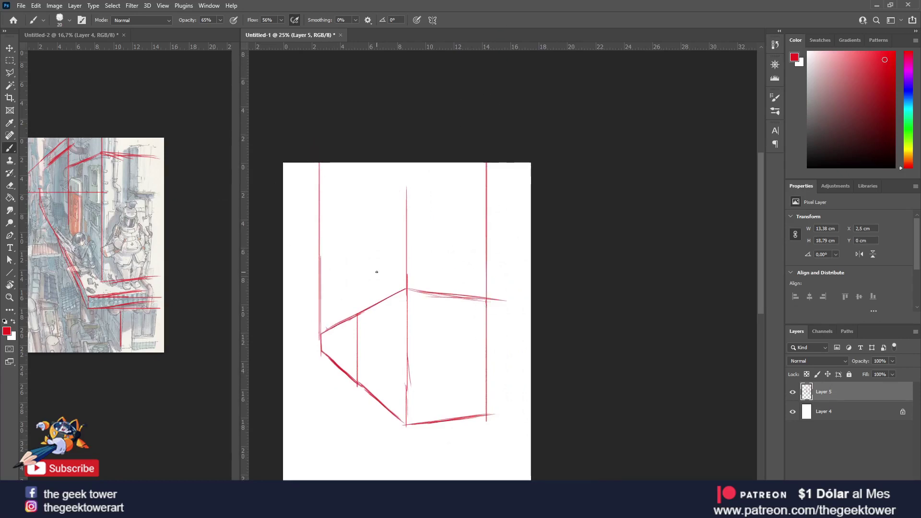
pyautogui.keyDown('ctrl'); pyautogui.click(342, 321); pyautogui.keyUp('ctrl')
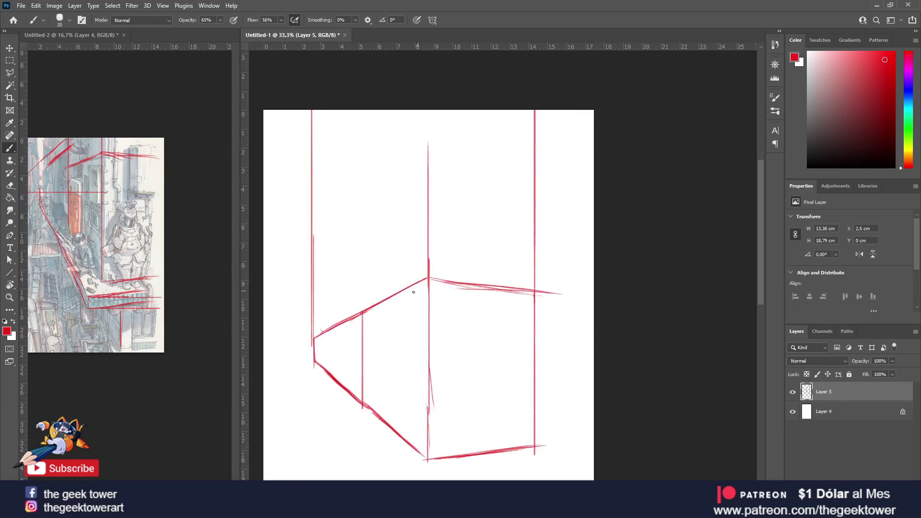
pyautogui.moveTo(364, 312); pyautogui.dragTo(423, 279)
pyautogui.moveTo(315, 336)
pyautogui.mouseDown()
pyautogui.moveTo(411, 282)
pyautogui.moveTo(390, 291)
pyautogui.mouseUp()
pyautogui.moveTo(334, 325); pyautogui.dragTo(406, 286)
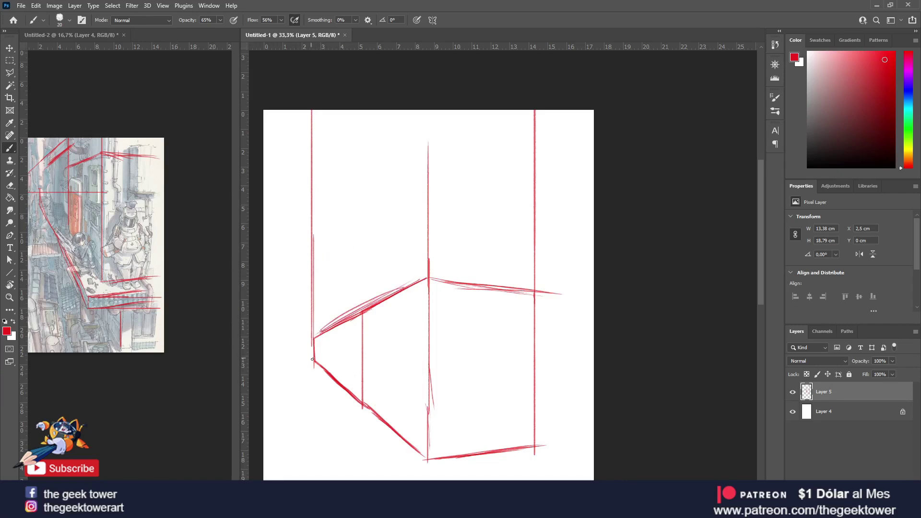
pyautogui.hotkey('ctrl', 'z')
pyautogui.hotkey('ctrl', 'z')
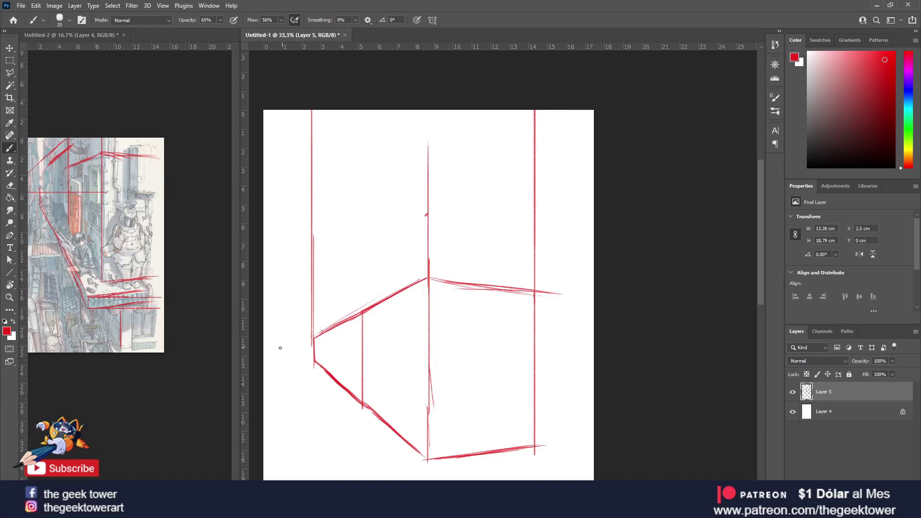
# Draw parallel diagonal guides up the left wall and extend the corner vertical to the top.
pyautogui.moveTo(296, 311); pyautogui.dragTo(428, 216)
pyautogui.moveTo(322, 294); pyautogui.dragTo(416, 221)
pyautogui.moveTo(299, 311)
pyautogui.mouseDown()
pyautogui.moveTo(430, 215)
pyautogui.moveTo(309, 300)
pyautogui.mouseUp()
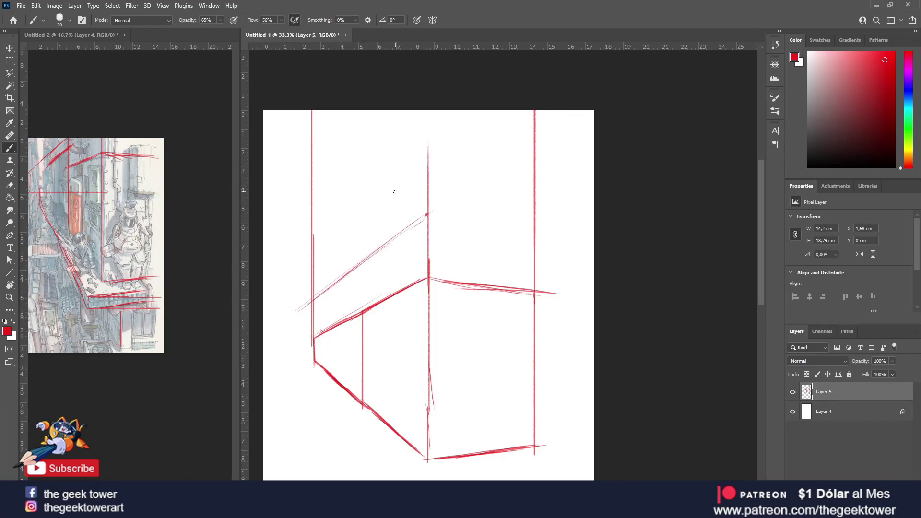
pyautogui.moveTo(425, 163); pyautogui.dragTo(317, 252)
pyautogui.moveTo(385, 192); pyautogui.dragTo(294, 268)
pyautogui.moveTo(363, 207); pyautogui.dragTo(405, 172)
pyautogui.moveTo(429, 158); pyautogui.dragTo(428, 110)
pyautogui.moveTo(329, 190)
pyautogui.mouseDown()
pyautogui.moveTo(366, 149)
pyautogui.moveTo(341, 180)
pyautogui.mouseUp()
pyautogui.hotkey('ctrl', 'z')
pyautogui.moveTo(307, 211); pyautogui.dragTo(407, 117)
pyautogui.moveTo(299, 229); pyautogui.dragTo(402, 128)
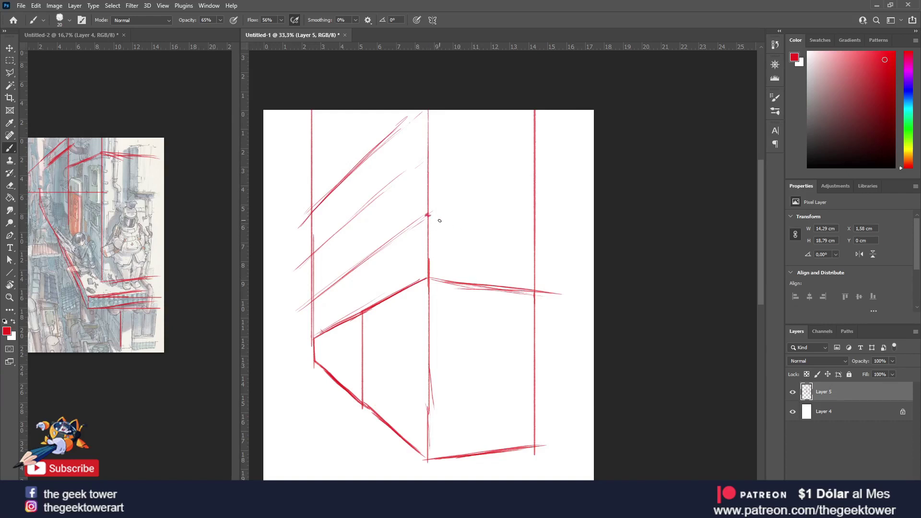
# Draw perspective lines across the right wall, extending each to the canvas edge.
pyautogui.moveTo(429, 216); pyautogui.dragTo(520, 231)
pyautogui.moveTo(461, 220); pyautogui.dragTo(553, 235)
pyautogui.moveTo(429, 162); pyautogui.dragTo(534, 187)
pyautogui.moveTo(528, 447); pyautogui.dragTo(600, 438)
pyautogui.moveTo(451, 282); pyautogui.dragTo(594, 298)
pyautogui.moveTo(497, 287); pyautogui.dragTo(594, 297)
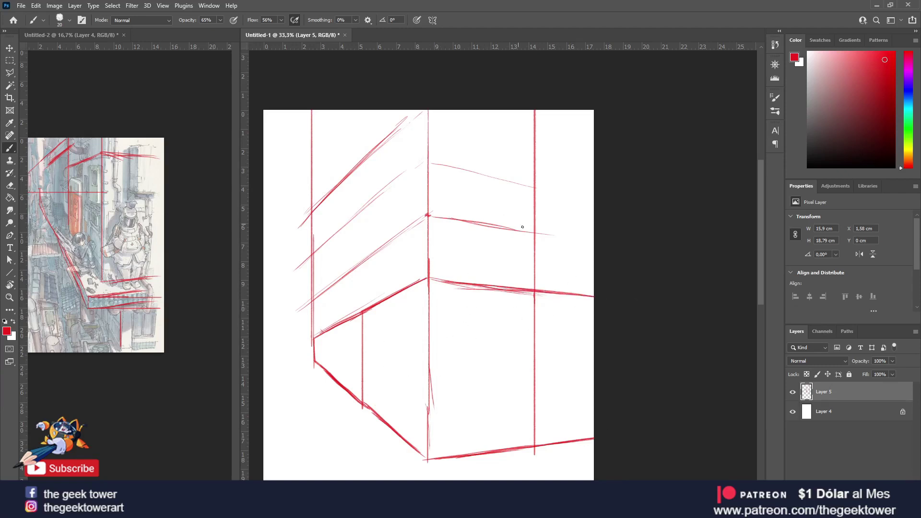
pyautogui.moveTo(514, 230); pyautogui.dragTo(594, 243)
pyautogui.moveTo(535, 190)
pyautogui.mouseDown()
pyautogui.moveTo(591, 206)
pyautogui.moveTo(594, 196)
pyautogui.mouseUp()
# Extend and darken the small tick at the left corner.
pyautogui.scroll(-1, 444, 328)
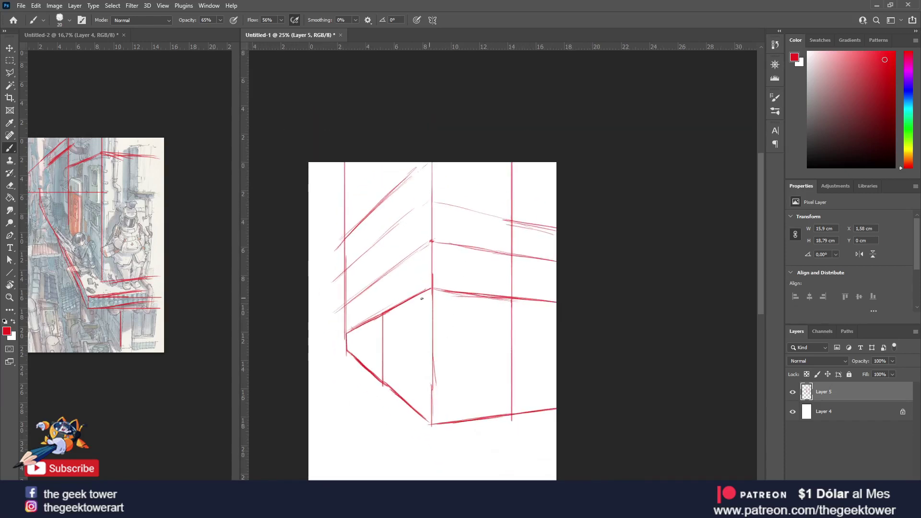
pyautogui.scroll(1, 348, 352)
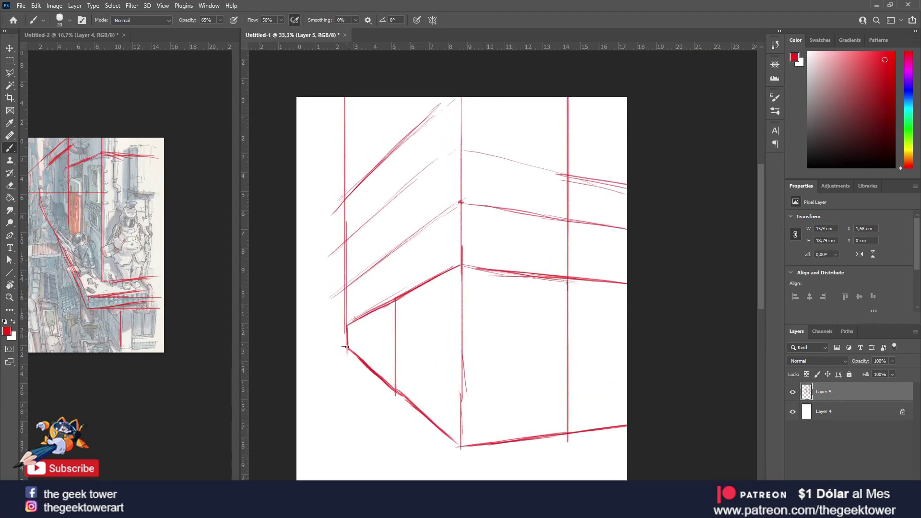
pyautogui.moveTo(337, 346)
pyautogui.mouseDown()
pyautogui.moveTo(345, 347)
pyautogui.moveTo(336, 348)
pyautogui.mouseUp()
pyautogui.moveTo(331, 347); pyautogui.dragTo(337, 346)
# Sketch diagonal strokes down from the left corner and the curved ledge line out to the page edge.
pyautogui.moveTo(338, 357)
pyautogui.mouseDown()
pyautogui.moveTo(401, 426)
pyautogui.moveTo(395, 417)
pyautogui.mouseUp()
pyautogui.moveTo(361, 386); pyautogui.dragTo(442, 467)
pyautogui.moveTo(396, 424); pyautogui.dragTo(447, 476)
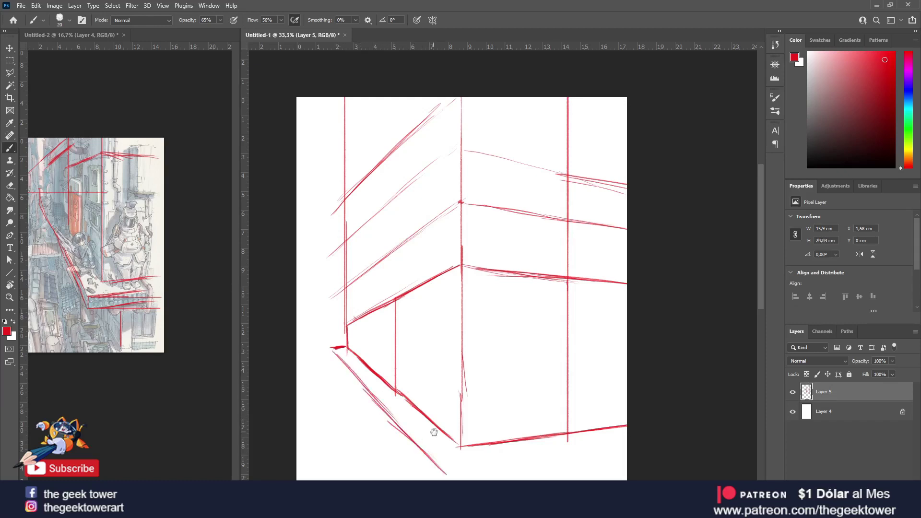
pyautogui.scroll(-5, 427, 432)
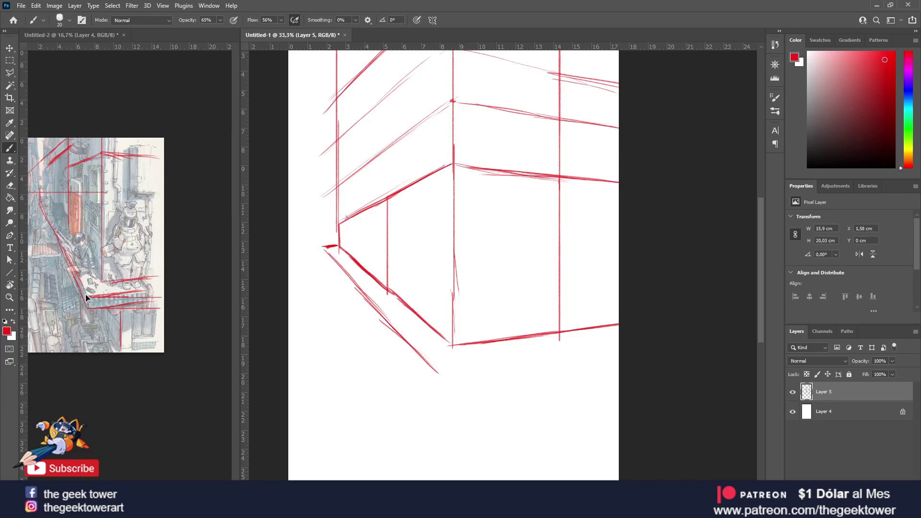
pyautogui.moveTo(438, 372)
pyautogui.mouseDown()
pyautogui.moveTo(457, 383)
pyautogui.moveTo(531, 370)
pyautogui.mouseUp()
pyautogui.moveTo(475, 381); pyautogui.dragTo(619, 349)
pyautogui.moveTo(537, 368); pyautogui.dragTo(618, 350)
# Thicken the ledge's lower edge with parallel strokes curving round the bottom.
pyautogui.moveTo(324, 247); pyautogui.dragTo(370, 304)
pyautogui.moveTo(339, 271); pyautogui.dragTo(390, 336)
pyautogui.moveTo(361, 299); pyautogui.dragTo(405, 346)
pyautogui.moveTo(374, 316); pyautogui.dragTo(425, 376)
pyautogui.moveTo(394, 340); pyautogui.dragTo(447, 392)
pyautogui.moveTo(410, 354); pyautogui.dragTo(448, 388)
pyautogui.moveTo(424, 370)
pyautogui.mouseDown()
pyautogui.moveTo(466, 398)
pyautogui.moveTo(619, 358)
pyautogui.mouseUp()
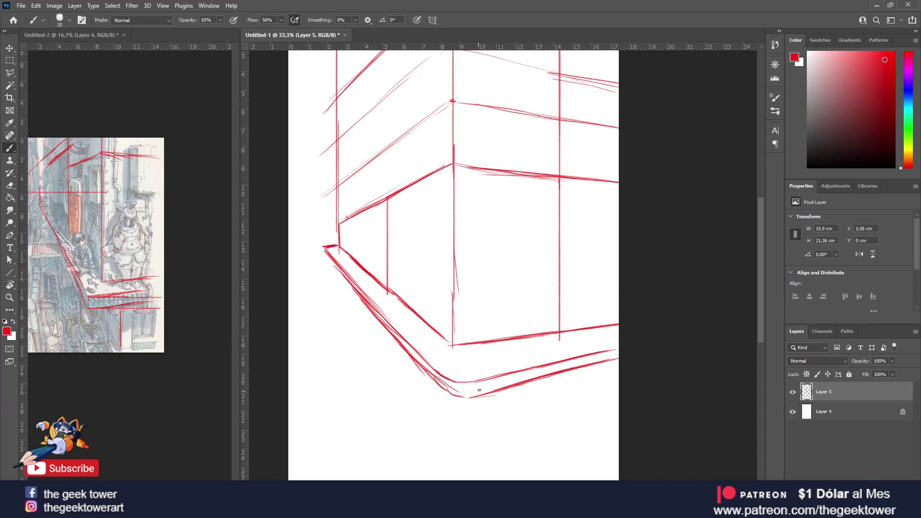
# Add small hatch ticks along the ledge edge and beside the right vertical.
pyautogui.moveTo(584, 358); pyautogui.dragTo(583, 363)
pyautogui.moveTo(580, 358); pyautogui.dragTo(544, 373)
pyautogui.moveTo(541, 367); pyautogui.dragTo(533, 376)
pyautogui.moveTo(529, 370); pyautogui.dragTo(528, 382)
pyautogui.moveTo(559, 333)
pyautogui.mouseDown()
pyautogui.moveTo(591, 337)
pyautogui.moveTo(561, 346)
pyautogui.mouseUp()
# Darken the corner and left verticals and extend the left vertical below the ledge.
pyautogui.moveTo(471, 344)
pyautogui.mouseDown()
pyautogui.moveTo(475, 328)
pyautogui.moveTo(455, 318)
pyautogui.moveTo(454, 175)
pyautogui.moveTo(454, 194)
pyautogui.mouseUp()
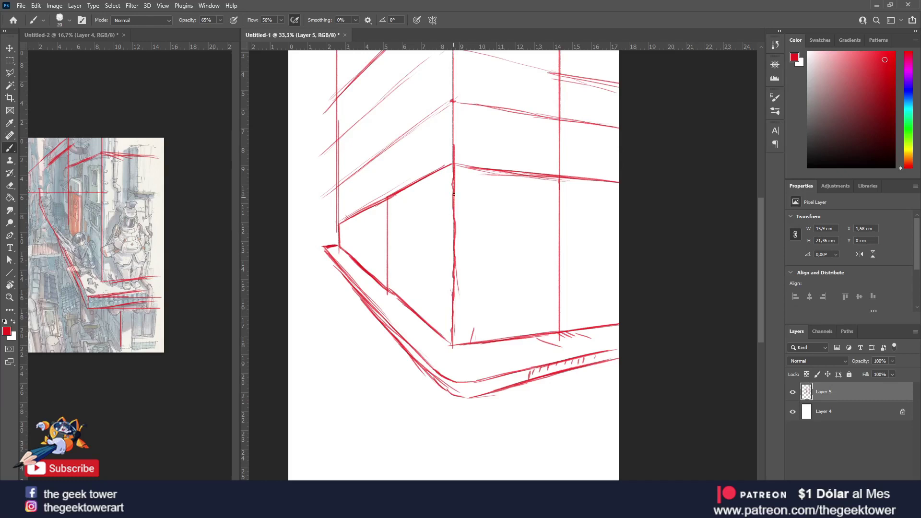
pyautogui.moveTo(454, 136); pyautogui.dragTo(454, 93)
pyautogui.moveTo(339, 228); pyautogui.dragTo(334, 161)
pyautogui.moveTo(337, 266)
pyautogui.mouseDown()
pyautogui.moveTo(337, 372)
pyautogui.moveTo(365, 303)
pyautogui.mouseUp()
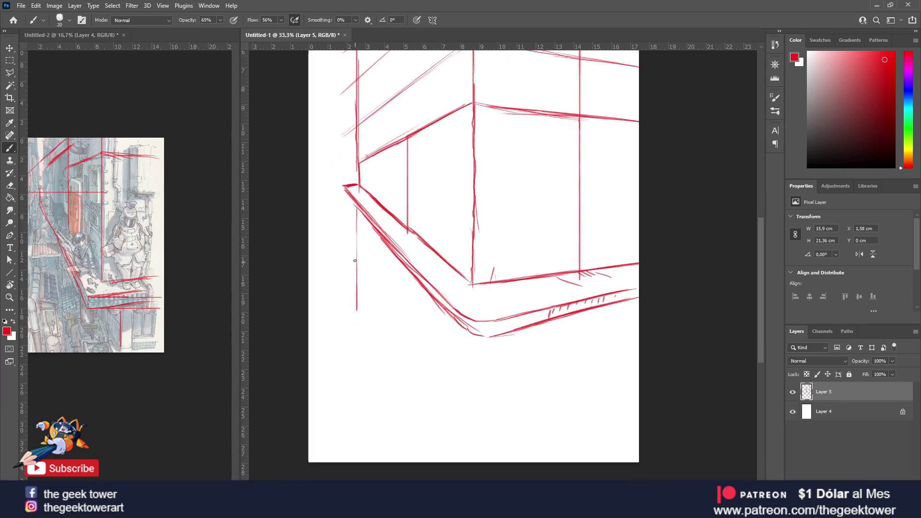
pyautogui.moveTo(357, 240); pyautogui.dragTo(357, 370)
pyautogui.scroll(-1, 484, 315)
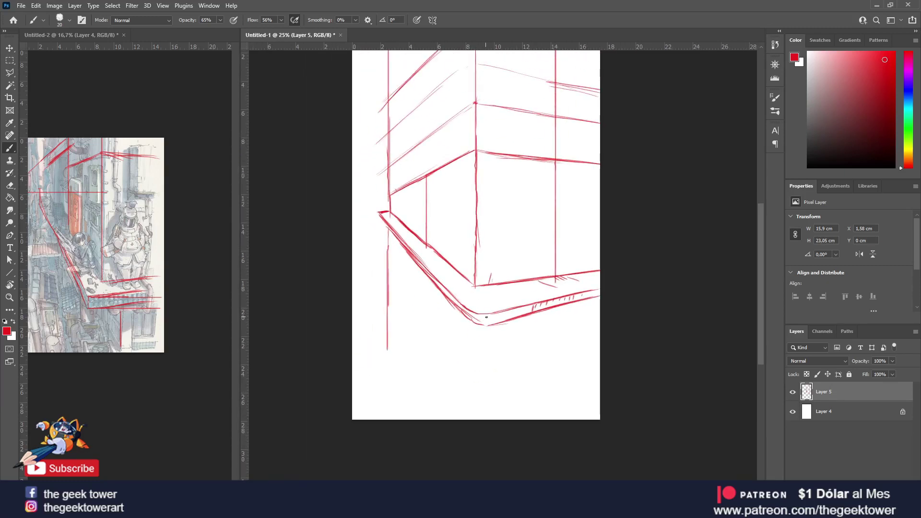
# Extend the corner and right verticals below the ledge and double its upper line.
pyautogui.moveTo(478, 318); pyautogui.dragTo(478, 427)
pyautogui.moveTo(557, 308); pyautogui.dragTo(558, 410)
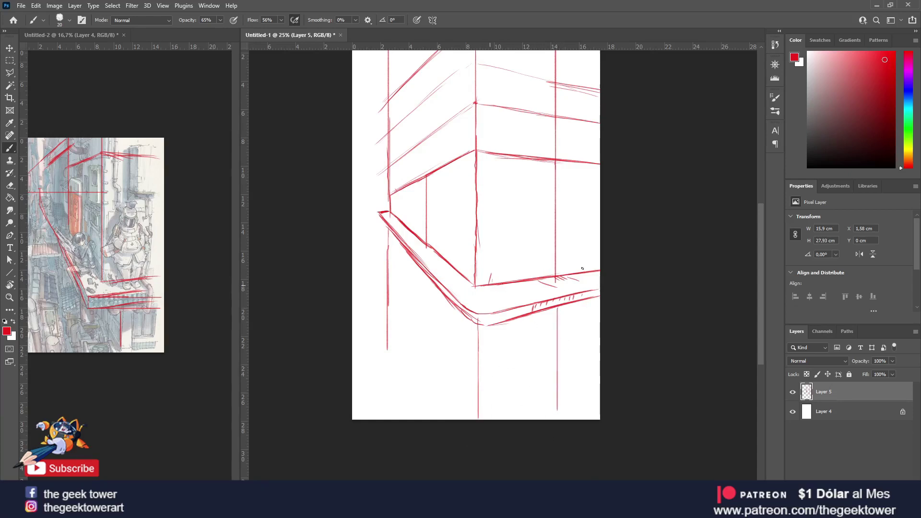
pyautogui.moveTo(537, 301); pyautogui.dragTo(595, 286)
# Draw parallel perspective lines across the lower wall, then zoom out and back in.
pyautogui.moveTo(487, 366); pyautogui.dragTo(600, 325)
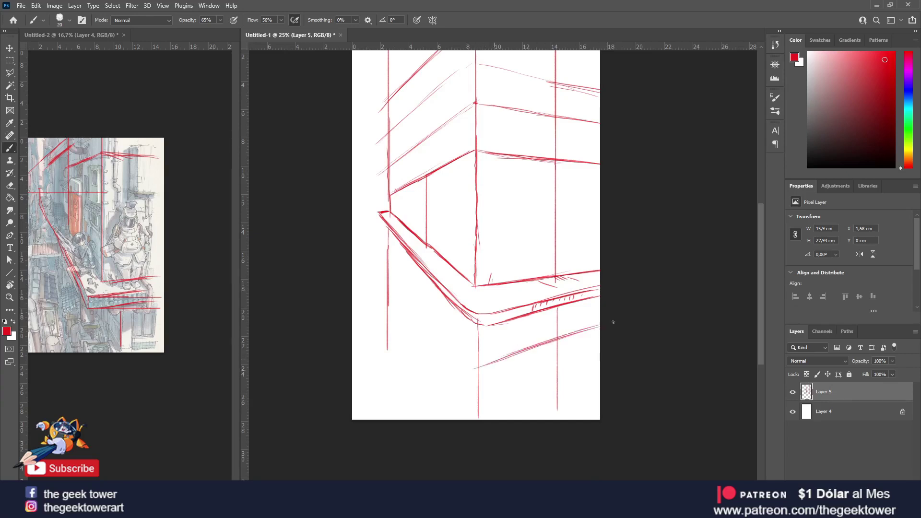
pyautogui.moveTo(499, 408); pyautogui.dragTo(600, 368)
pyautogui.moveTo(530, 397); pyautogui.dragTo(600, 363)
pyautogui.moveTo(570, 419)
pyautogui.mouseDown()
pyautogui.moveTo(600, 406)
pyautogui.moveTo(588, 409)
pyautogui.mouseUp()
pyautogui.keyDown('ctrl'); pyautogui.keyDown('alt'); pyautogui.click(567, 379); pyautogui.keyUp('alt'); pyautogui.keyUp('ctrl')
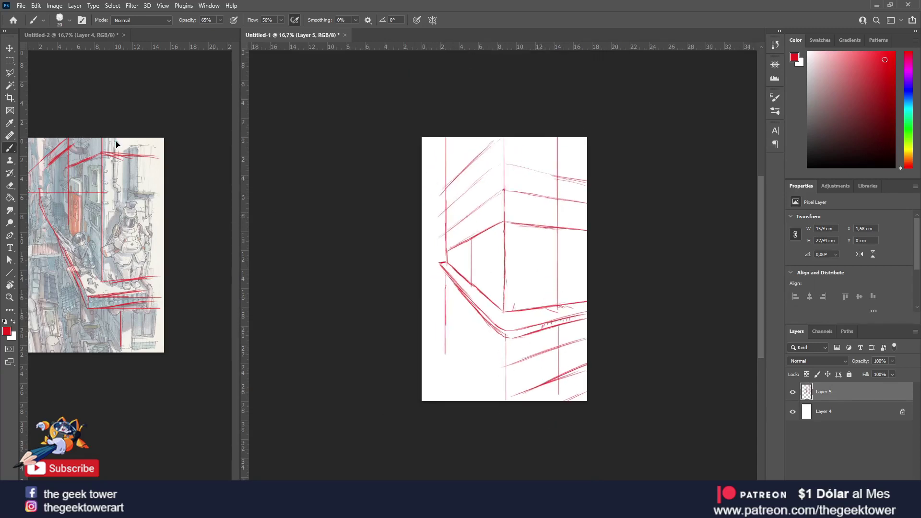
pyautogui.keyDown('ctrl'); pyautogui.click(554, 249); pyautogui.keyUp('ctrl')
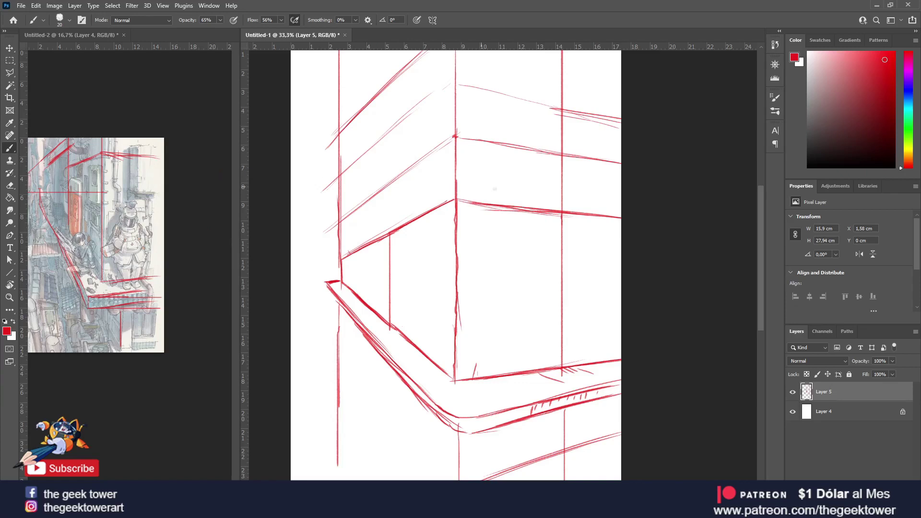
# Sketch the right-wall box's vertical and lower edges and hatch the left wall.
pyautogui.moveTo(419, 215)
pyautogui.mouseDown()
pyautogui.moveTo(506, 175)
pyautogui.moveTo(420, 213)
pyautogui.mouseUp()
pyautogui.moveTo(549, 215)
pyautogui.mouseDown()
pyautogui.moveTo(603, 193)
pyautogui.moveTo(545, 217)
pyautogui.moveTo(602, 194)
pyautogui.moveTo(564, 212)
pyautogui.moveTo(563, 313)
pyautogui.mouseUp()
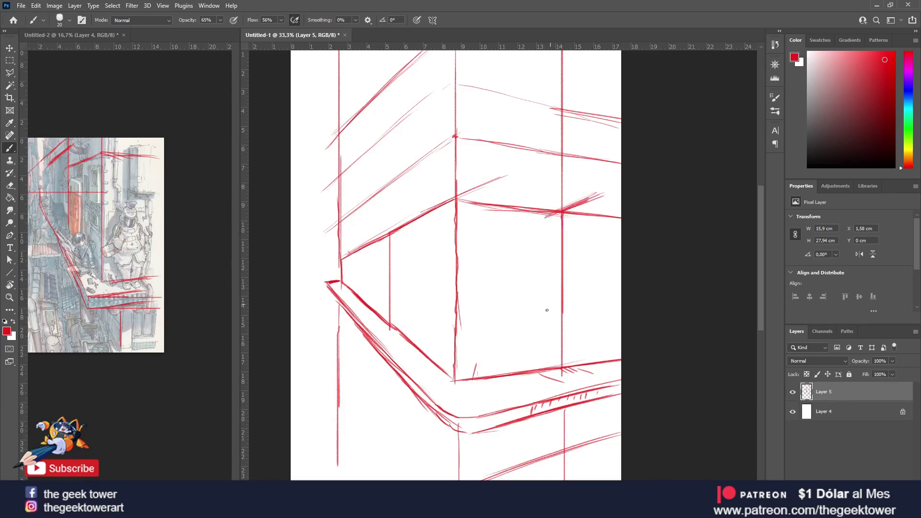
pyautogui.moveTo(600, 197); pyautogui.dragTo(599, 330)
pyautogui.moveTo(416, 350)
pyautogui.mouseDown()
pyautogui.moveTo(400, 336)
pyautogui.moveTo(419, 342)
pyautogui.mouseUp()
pyautogui.moveTo(408, 307)
pyautogui.mouseDown()
pyautogui.moveTo(445, 322)
pyautogui.moveTo(450, 303)
pyautogui.mouseUp()
pyautogui.moveTo(549, 316)
pyautogui.mouseDown()
pyautogui.moveTo(603, 335)
pyautogui.moveTo(621, 330)
pyautogui.mouseUp()
# Undo a stray stroke, extend the box's top edge, and erase a short stray line.
pyautogui.hotkey('ctrl', 'z')
pyautogui.hotkey('ctrl', 'z')
pyautogui.moveTo(601, 196); pyautogui.dragTo(624, 200)
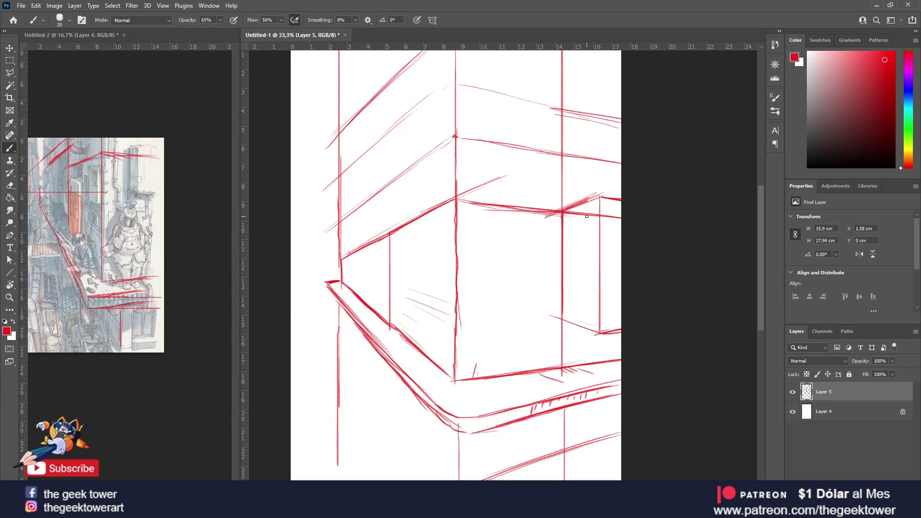
pyautogui.press('e')
pyautogui.moveTo(595, 213)
pyautogui.mouseDown()
pyautogui.moveTo(622, 217)
pyautogui.moveTo(591, 214)
pyautogui.mouseUp()
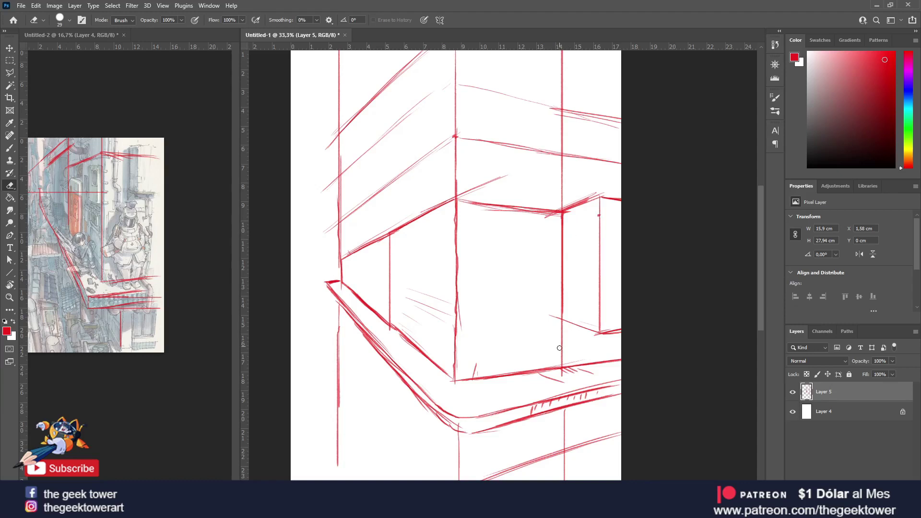
pyautogui.press('b')
# Darken the box's top and bottom edges and add a corner vertical with an edge below.
pyautogui.moveTo(564, 314)
pyautogui.mouseDown()
pyautogui.moveTo(599, 327)
pyautogui.moveTo(622, 323)
pyautogui.mouseUp()
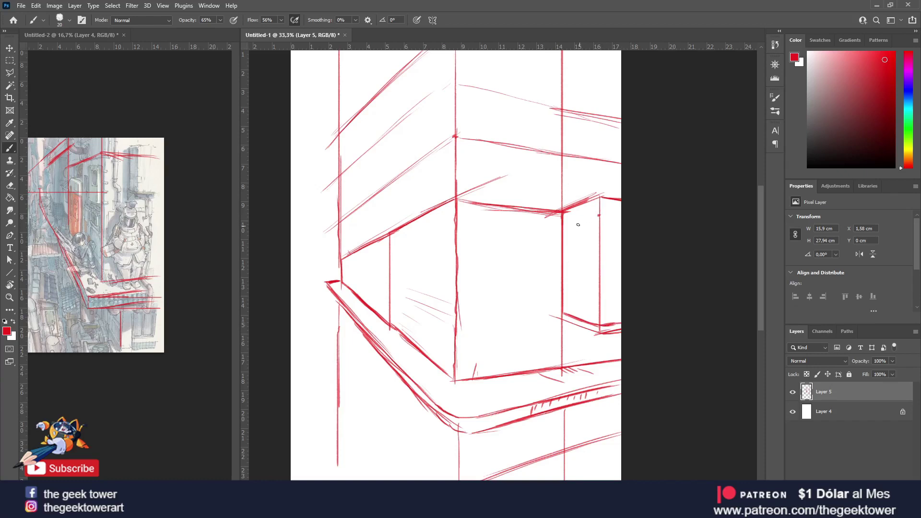
pyautogui.moveTo(567, 214); pyautogui.dragTo(624, 207)
pyautogui.moveTo(604, 197); pyautogui.dragTo(575, 206)
pyautogui.moveTo(596, 335); pyautogui.dragTo(606, 333)
pyautogui.moveTo(568, 322); pyautogui.dragTo(566, 365)
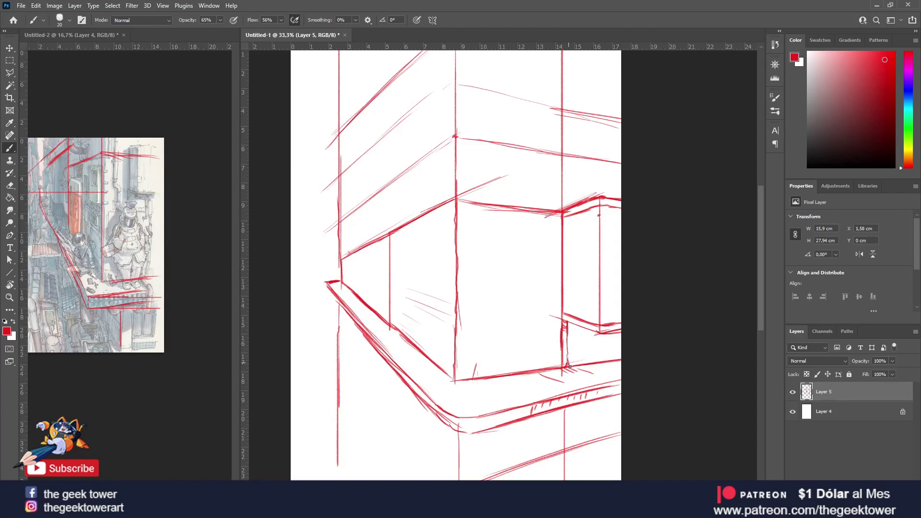
pyautogui.moveTo(566, 365); pyautogui.dragTo(621, 354)
pyautogui.click(144, 192)
# Erase the right vertical into a dashed line and break up the corner vertical.
pyautogui.scroll(2, 129, 187)
pyautogui.scroll(2, 125, 185)
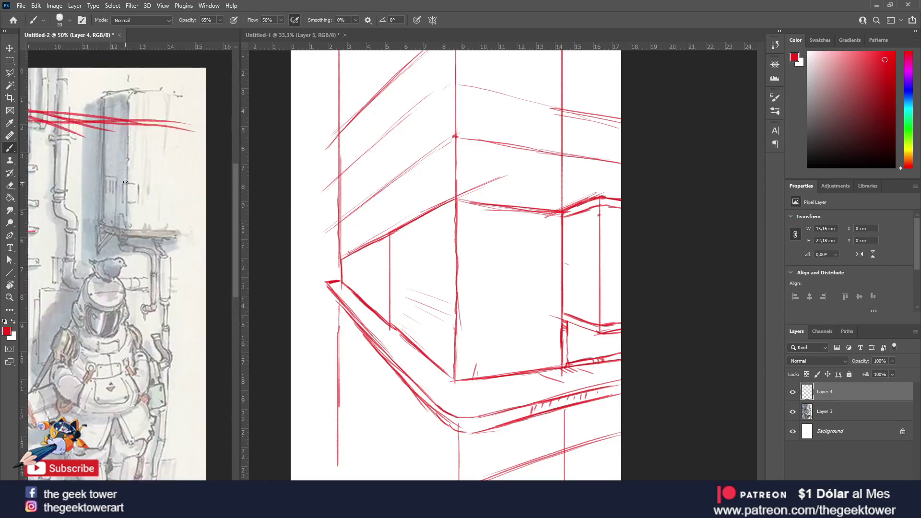
pyautogui.press('e')
pyautogui.click(599, 229)
pyautogui.moveTo(601, 226); pyautogui.dragTo(598, 307)
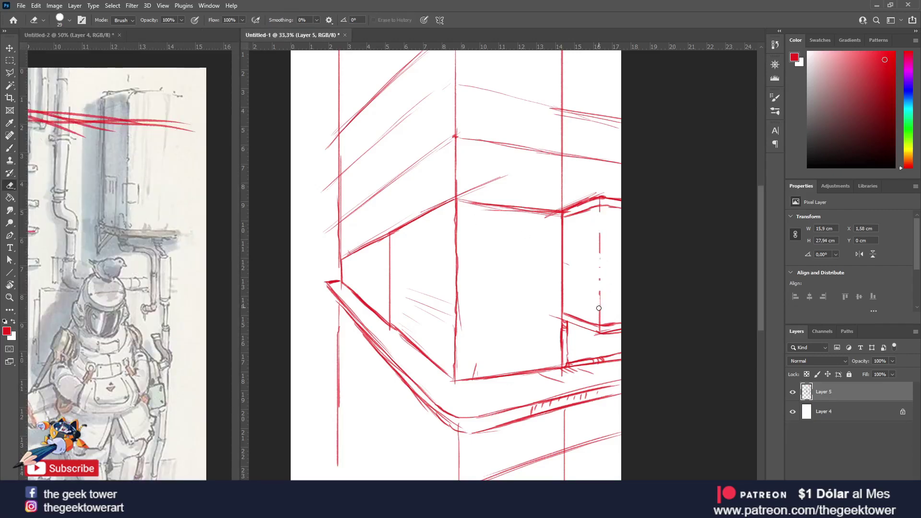
pyautogui.moveTo(456, 225); pyautogui.dragTo(456, 211)
pyautogui.moveTo(457, 87); pyautogui.dragTo(456, 57)
pyautogui.moveTo(457, 308)
pyautogui.mouseDown()
pyautogui.moveTo(453, 342)
pyautogui.moveTo(456, 254)
pyautogui.mouseUp()
pyautogui.scroll(-1, 480, 231)
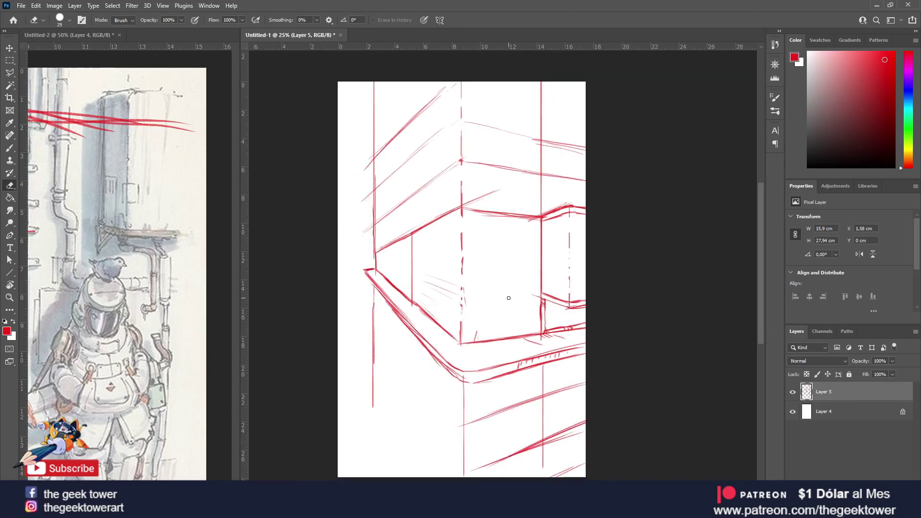
# Extend the right pillar line downward and erase the lower part of a vertical.
pyautogui.press('b')
pyautogui.click(571, 248)
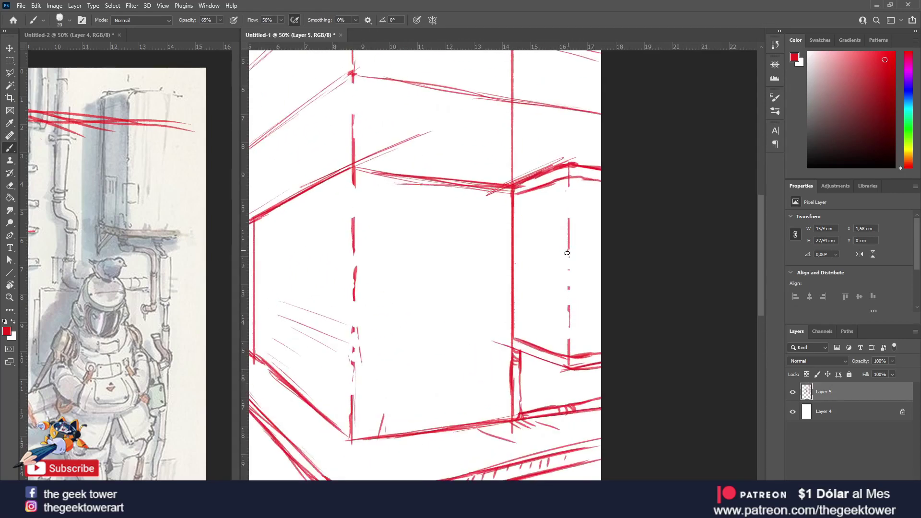
pyautogui.moveTo(570, 257); pyautogui.dragTo(570, 268)
pyautogui.scroll(-1, 569, 201)
pyautogui.press('e')
pyautogui.moveTo(530, 286)
pyautogui.mouseDown()
pyautogui.moveTo(531, 214)
pyautogui.moveTo(533, 295)
pyautogui.mouseUp()
pyautogui.press('b')
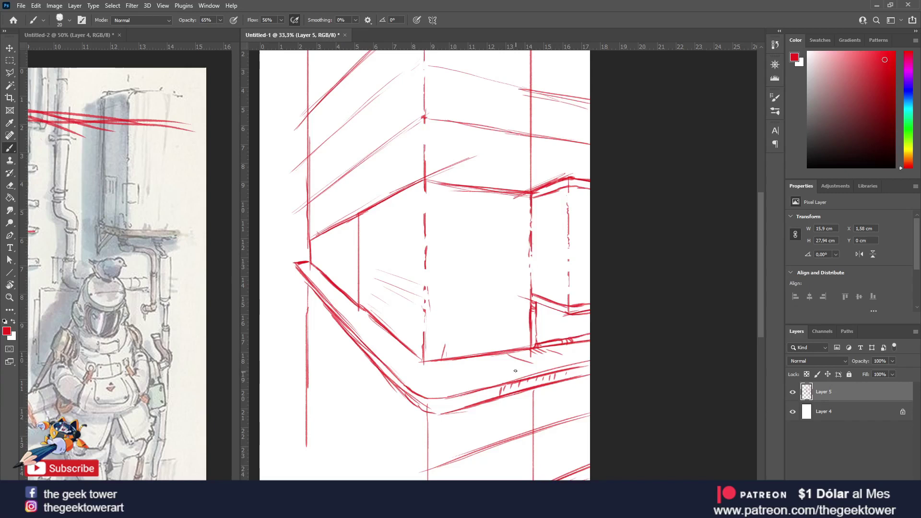
# Check the reference illustration, then return to the sketch with the Brush.
pyautogui.press('e')
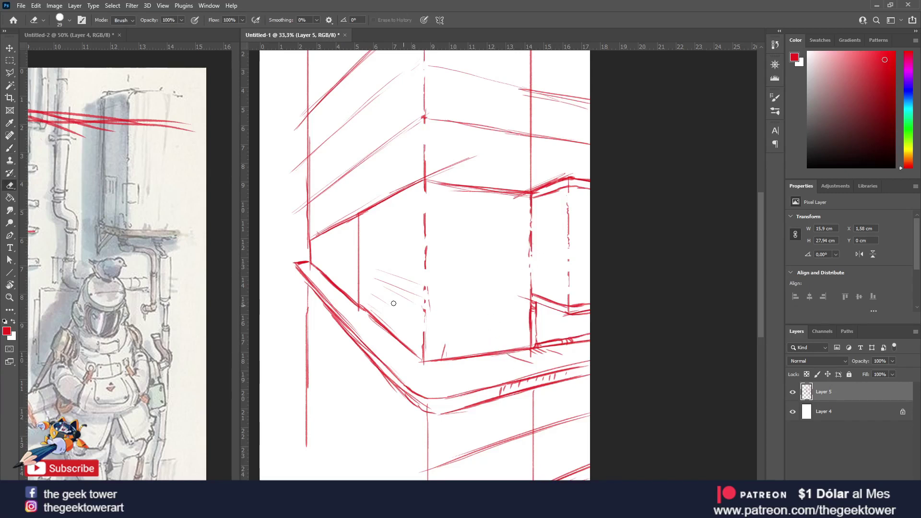
pyautogui.click(103, 249)
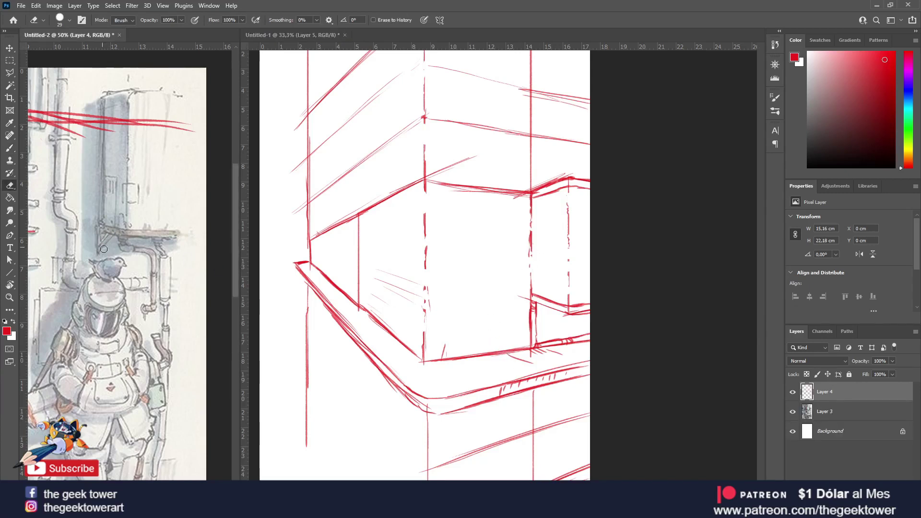
pyautogui.press('b')
pyautogui.click(545, 306)
# Add texture strokes on the right wall and restore red as the foreground colour.
pyautogui.moveTo(546, 308); pyautogui.dragTo(537, 325)
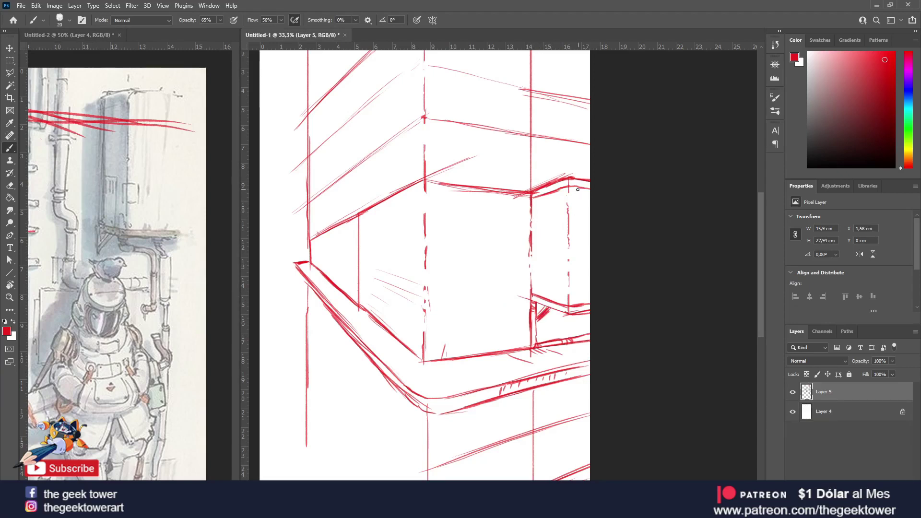
pyautogui.moveTo(577, 189); pyautogui.dragTo(574, 224)
pyautogui.moveTo(555, 191)
pyautogui.mouseDown()
pyautogui.moveTo(563, 210)
pyautogui.moveTo(552, 214)
pyautogui.mouseUp()
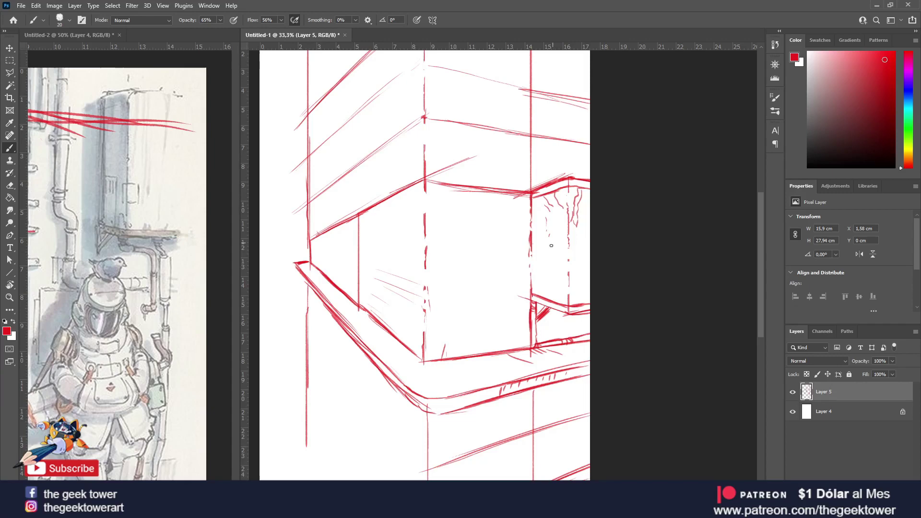
pyautogui.scroll(-1, 530, 282)
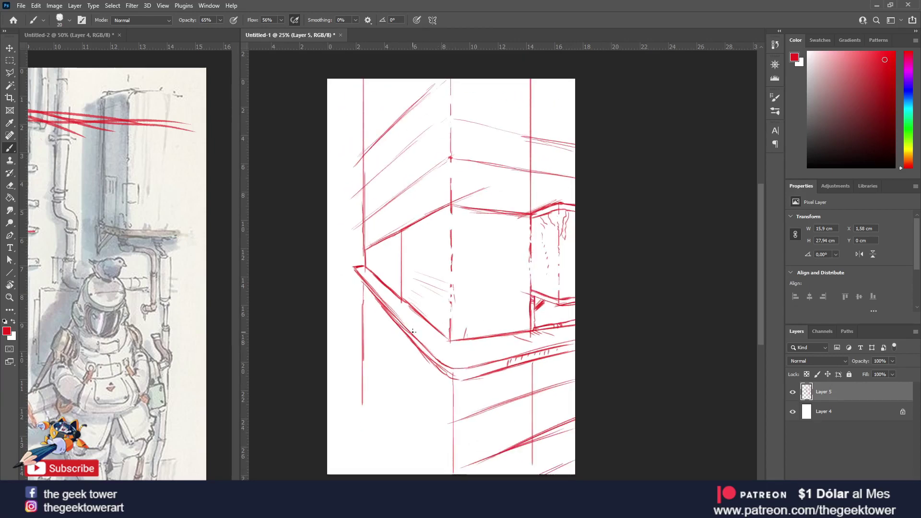
pyautogui.rightClick(413, 331)
pyautogui.press('Escape')
pyautogui.press('x')
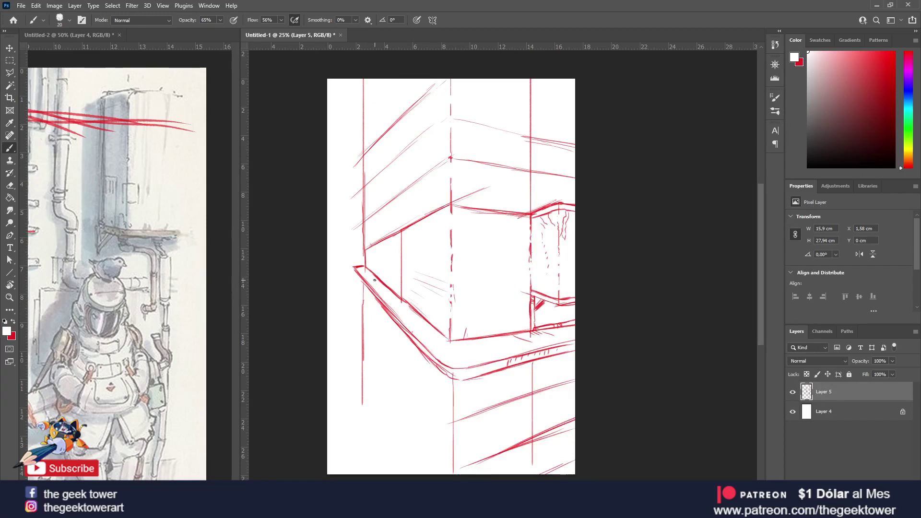
pyautogui.scroll(1, 374, 281)
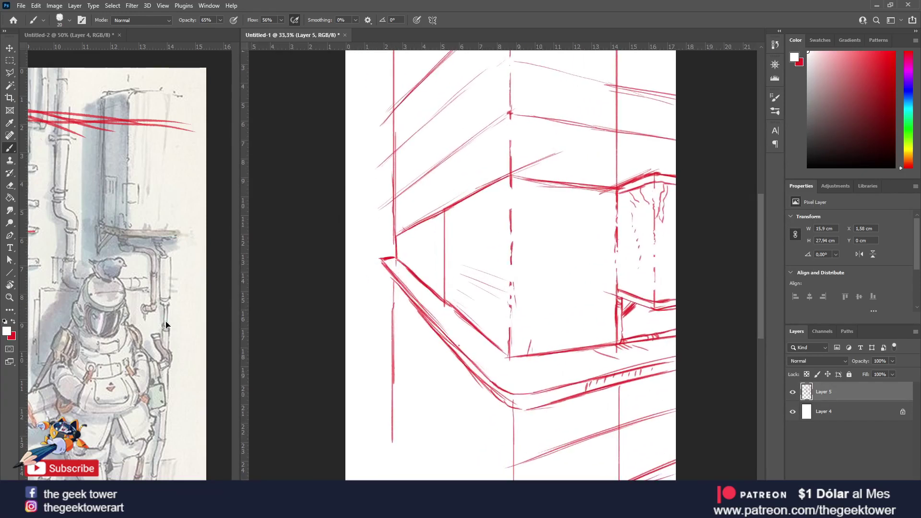
pyautogui.click(16, 321)
# Hatch the ledge's left end, underside and right-end top with short red strokes.
pyautogui.moveTo(394, 257)
pyautogui.mouseDown()
pyautogui.moveTo(383, 261)
pyautogui.moveTo(403, 281)
pyautogui.moveTo(460, 316)
pyautogui.mouseUp()
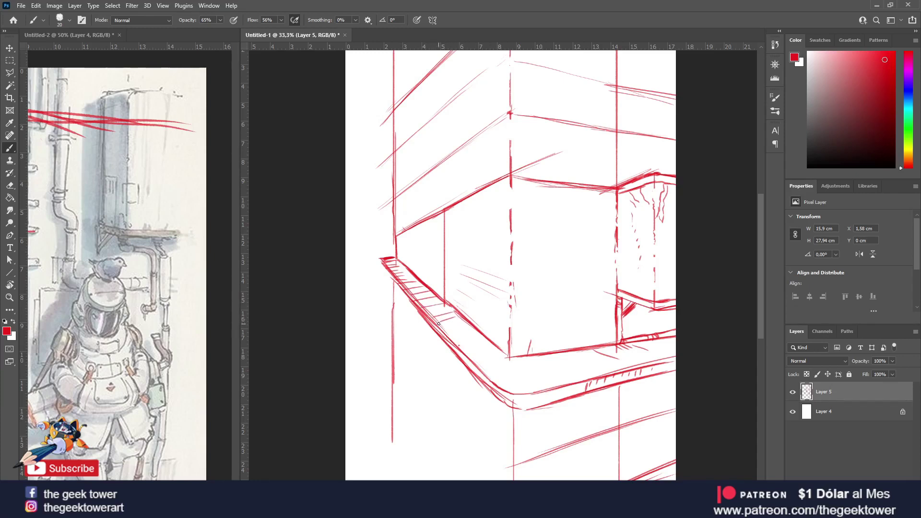
pyautogui.moveTo(450, 332)
pyautogui.mouseDown()
pyautogui.moveTo(471, 321)
pyautogui.moveTo(502, 353)
pyautogui.mouseUp()
pyautogui.moveTo(488, 386)
pyautogui.mouseDown()
pyautogui.moveTo(505, 355)
pyautogui.moveTo(541, 389)
pyautogui.mouseUp()
pyautogui.moveTo(510, 360); pyautogui.dragTo(531, 378)
pyautogui.moveTo(528, 361)
pyautogui.mouseDown()
pyautogui.moveTo(561, 385)
pyautogui.moveTo(660, 362)
pyautogui.mouseUp()
pyautogui.moveTo(648, 347); pyautogui.dragTo(673, 356)
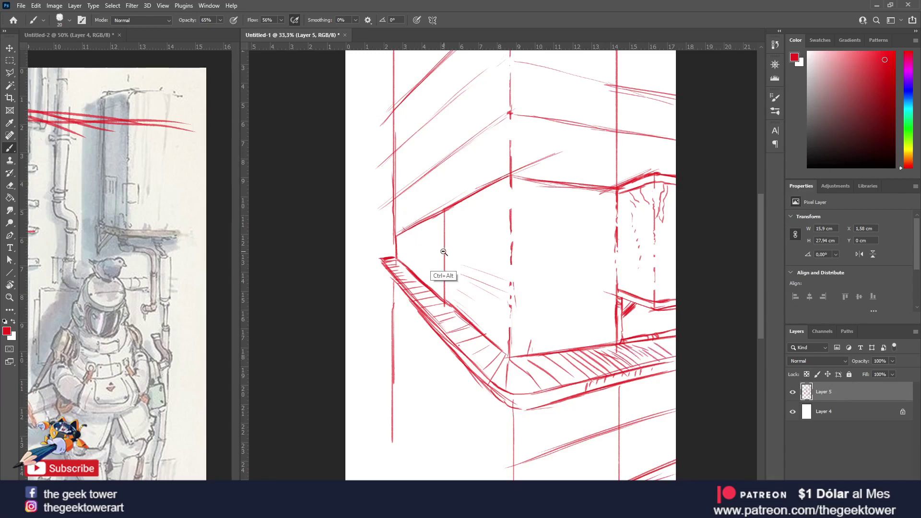
# Add a vertical stroke on the back wall, undoing an overlong diagonal.
pyautogui.scroll(-1, 445, 256)
pyautogui.moveTo(445, 222)
pyautogui.mouseDown()
pyautogui.moveTo(446, 192)
pyautogui.moveTo(440, 245)
pyautogui.mouseUp()
pyautogui.moveTo(461, 207); pyautogui.dragTo(492, 317)
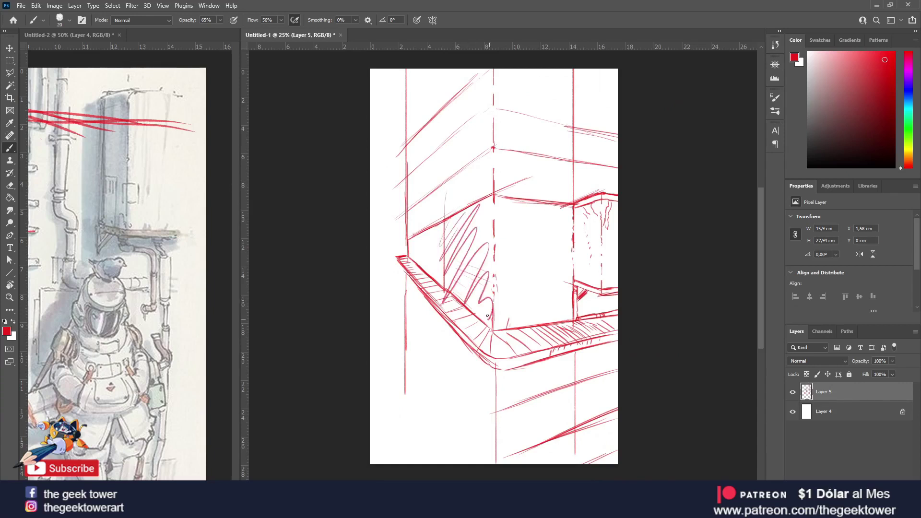
pyautogui.hotkey('ctrl', 'z')
pyautogui.scroll(1, 430, 238)
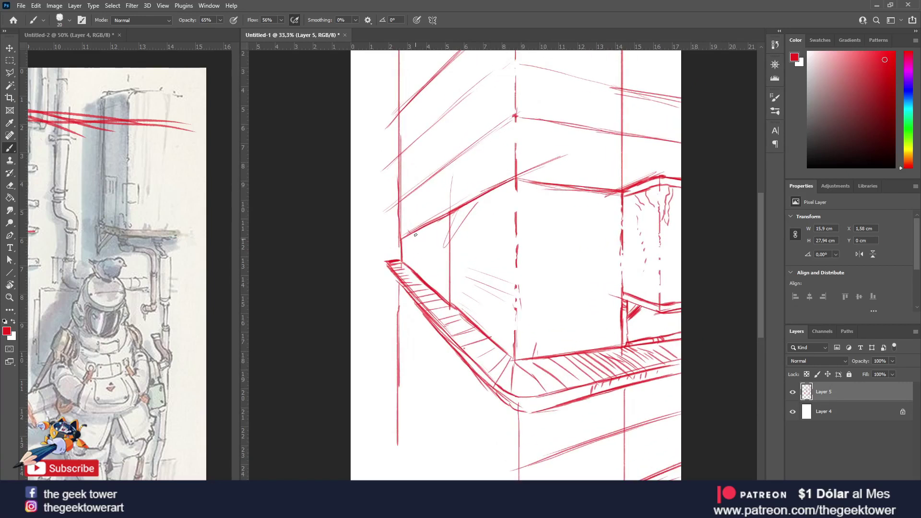
# Draw the doorway's left and right edges, its top, and a frame vertical.
pyautogui.moveTo(417, 237); pyautogui.dragTo(418, 270)
pyautogui.moveTo(405, 237); pyautogui.dragTo(406, 267)
pyautogui.moveTo(416, 273)
pyautogui.mouseDown()
pyautogui.moveTo(447, 273)
pyautogui.moveTo(438, 274)
pyautogui.mouseUp()
pyautogui.hotkey('ctrl', 'z')
pyautogui.moveTo(418, 232); pyautogui.dragTo(446, 232)
pyautogui.moveTo(430, 273)
pyautogui.mouseDown()
pyautogui.moveTo(431, 251)
pyautogui.moveTo(439, 274)
pyautogui.moveTo(430, 248)
pyautogui.mouseUp()
# Bring up and dismiss the radial shortcut wheel, then zoom in on the ledge corner.
pyautogui.scroll(-2, 432, 261)
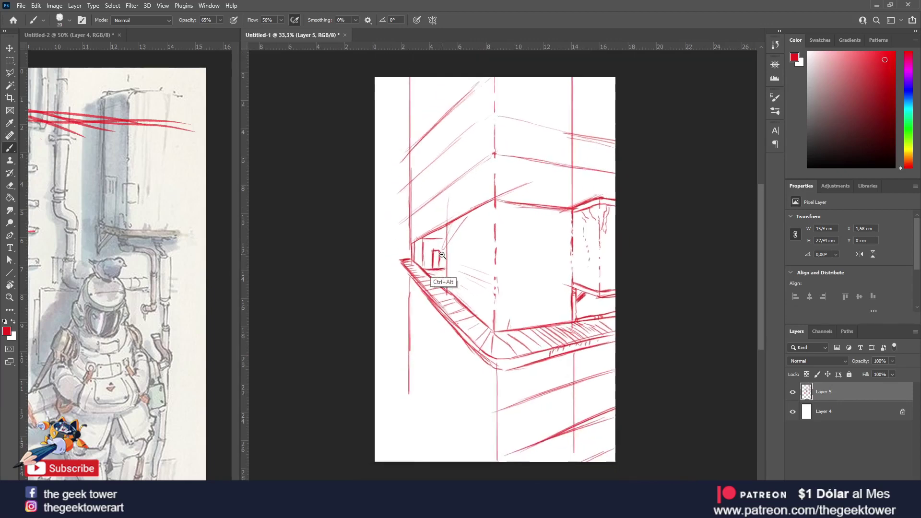
pyautogui.middleClick(530, 295)
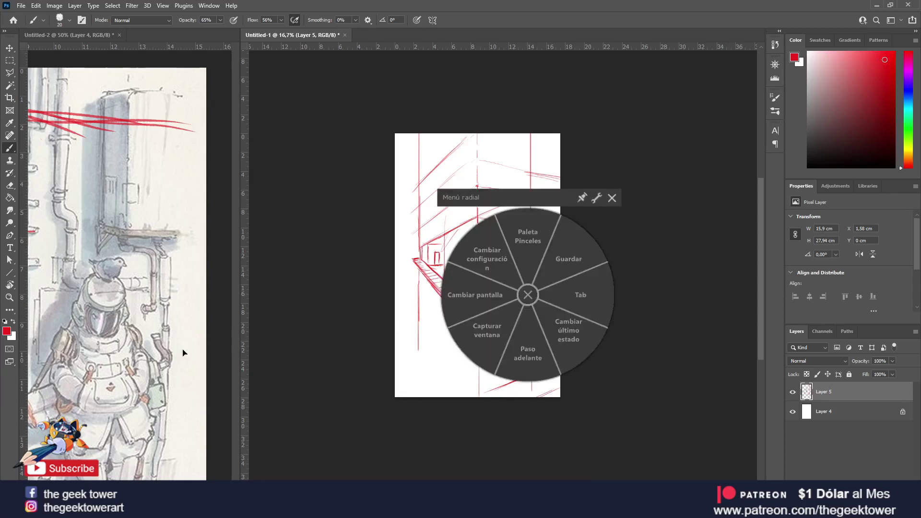
pyautogui.click(150, 331)
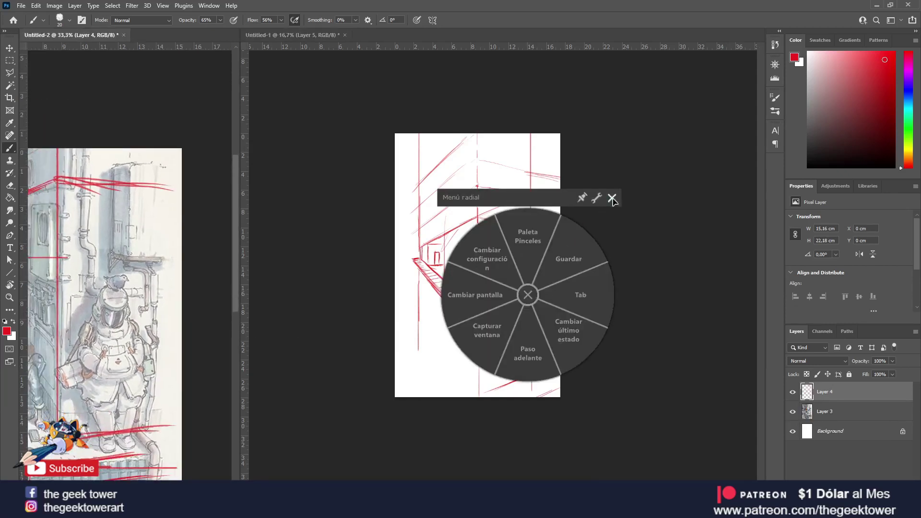
pyautogui.click(612, 197)
pyautogui.keyDown('ctrl'); pyautogui.click(480, 313); pyautogui.keyUp('ctrl')
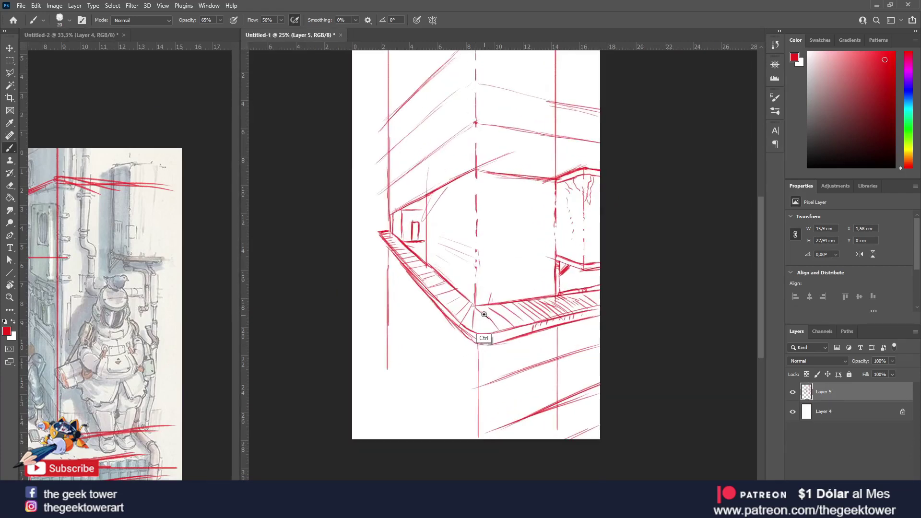
# Add a new Layer 6 and fade the sketch Layer 5 to 54% opacity.
pyautogui.hotkey('ctrl', 'shift', 'alt', 'n')
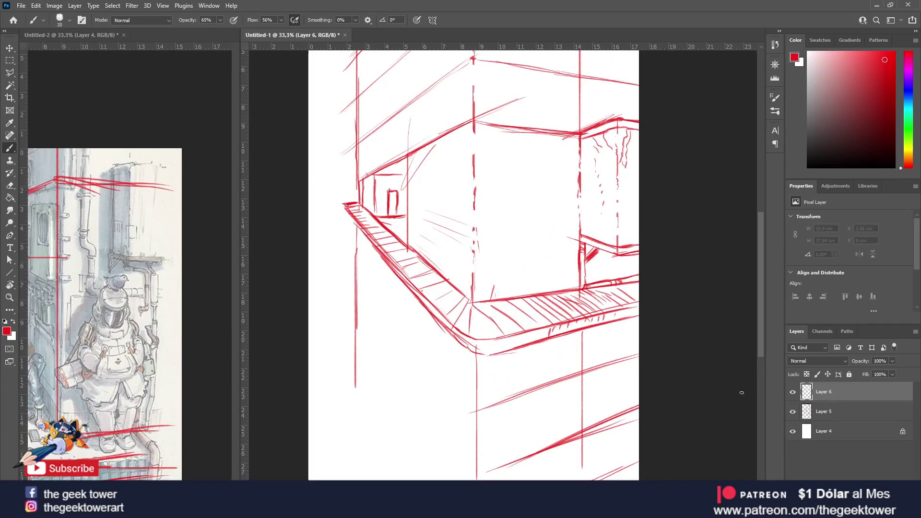
pyautogui.click(824, 411)
pyautogui.click(893, 361)
pyautogui.moveTo(894, 372); pyautogui.dragTo(876, 374)
pyautogui.click(816, 396)
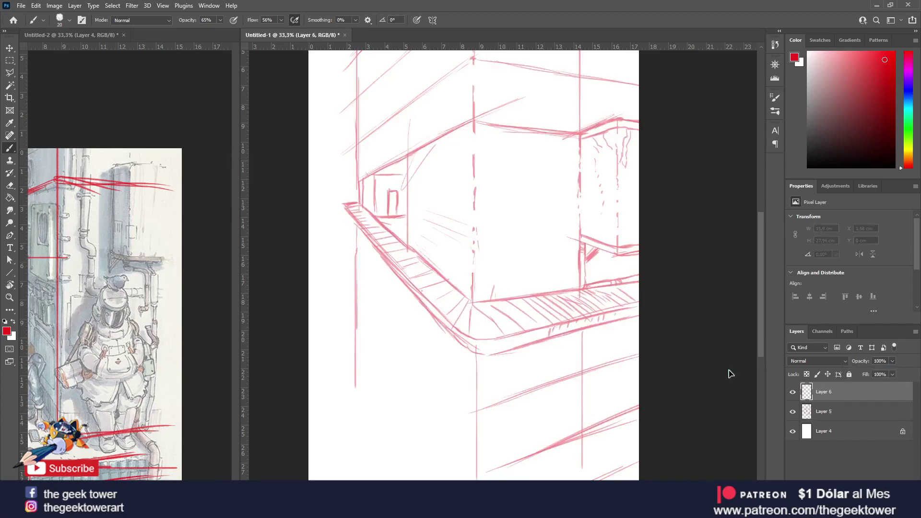
# Draw the cat's body outline and second ear on the ledge.
pyautogui.moveTo(491, 320)
pyautogui.mouseDown()
pyautogui.moveTo(501, 303)
pyautogui.moveTo(507, 324)
pyautogui.mouseUp()
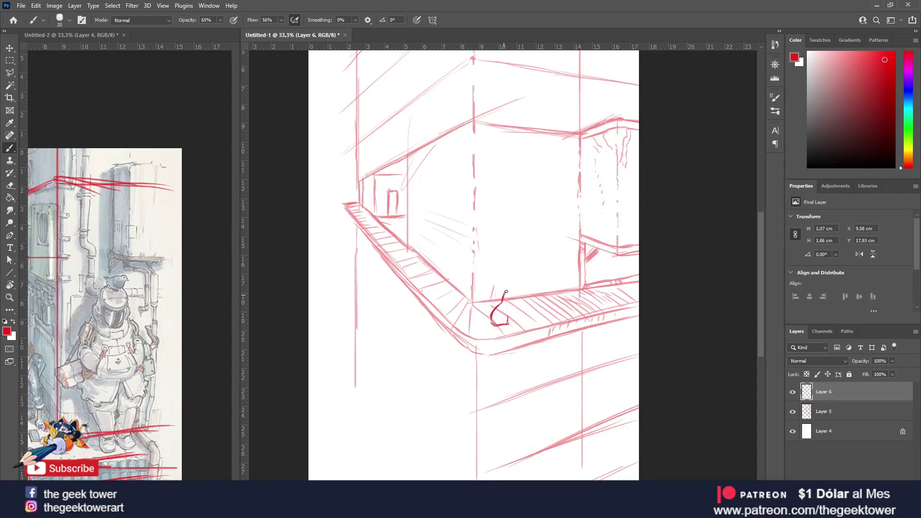
pyautogui.moveTo(515, 295); pyautogui.dragTo(510, 317)
pyautogui.hotkey('ctrl', '-')
pyautogui.hotkey('ctrl', '-')
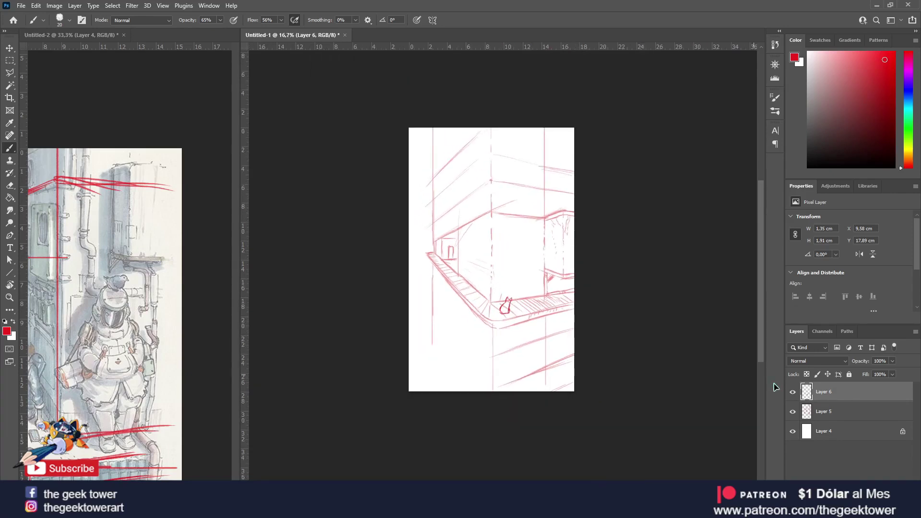
# Select Layer 5 with the Eraser and zoom around the sketch.
pyautogui.click(824, 412)
pyautogui.scroll(1, 504, 309)
pyautogui.scroll(2, 509, 302)
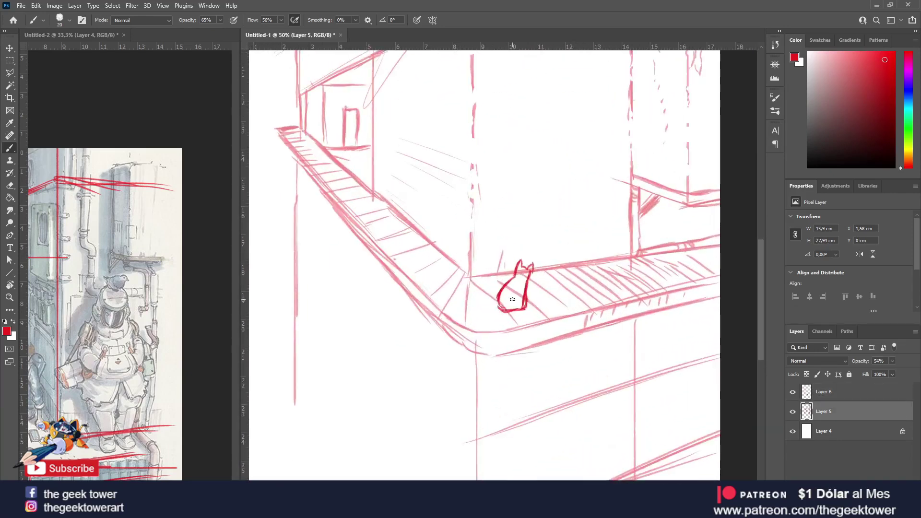
pyautogui.press('e')
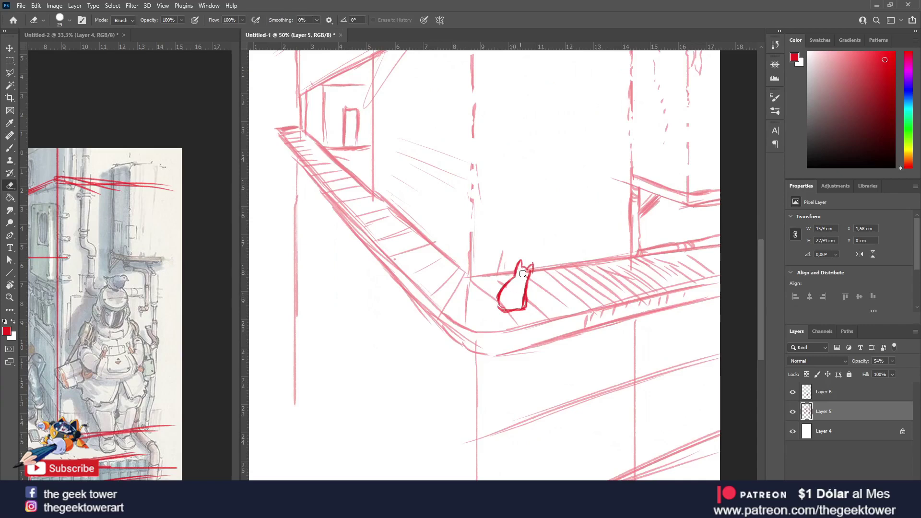
pyautogui.scroll(-1, 511, 277)
pyautogui.scroll(-1, 501, 279)
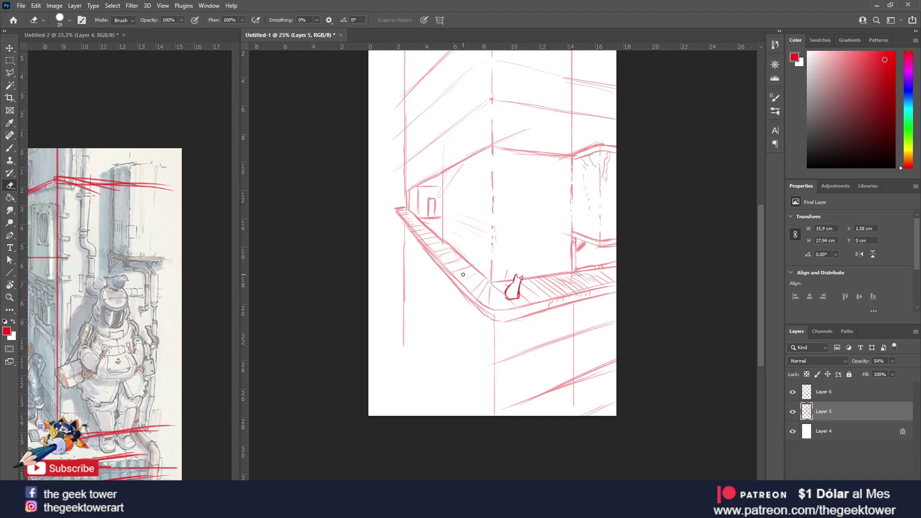
pyautogui.scroll(1, 500, 235)
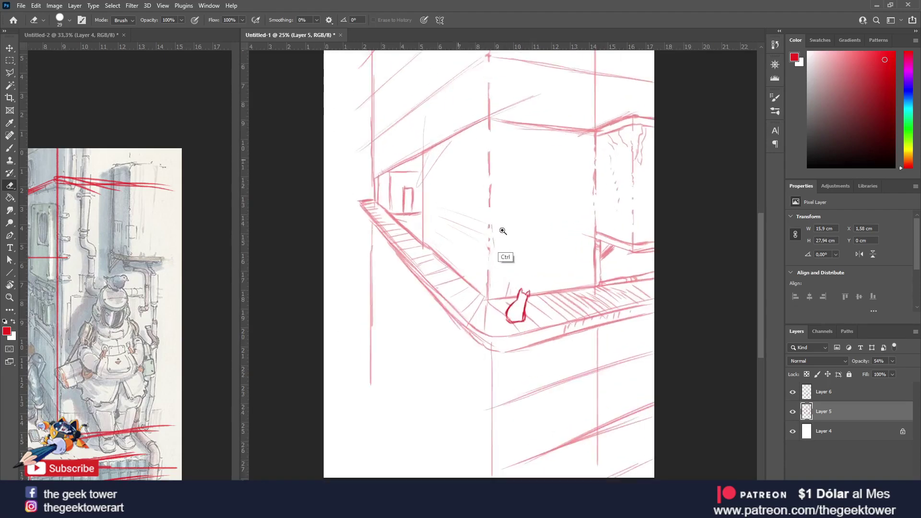
pyautogui.scroll(1, 501, 234)
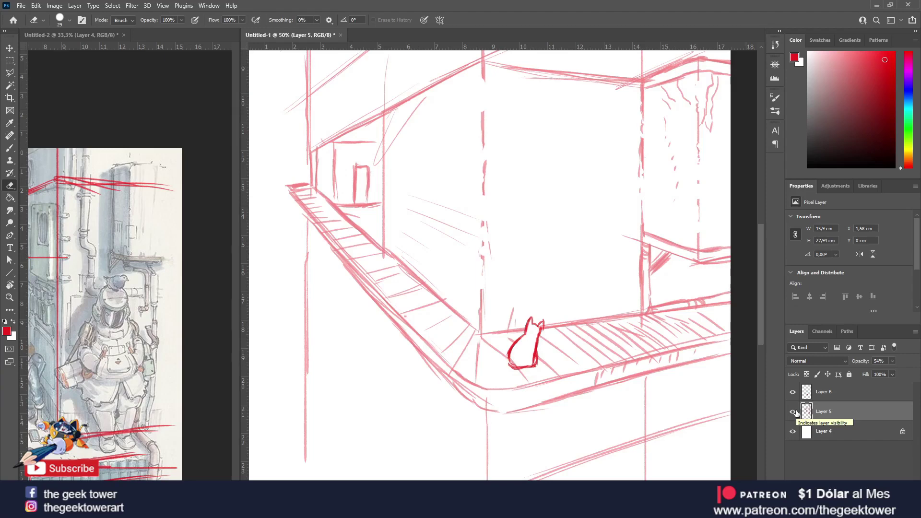
# Add a new Layer 7 above the cat layer and ready the Brush.
pyautogui.click(805, 434)
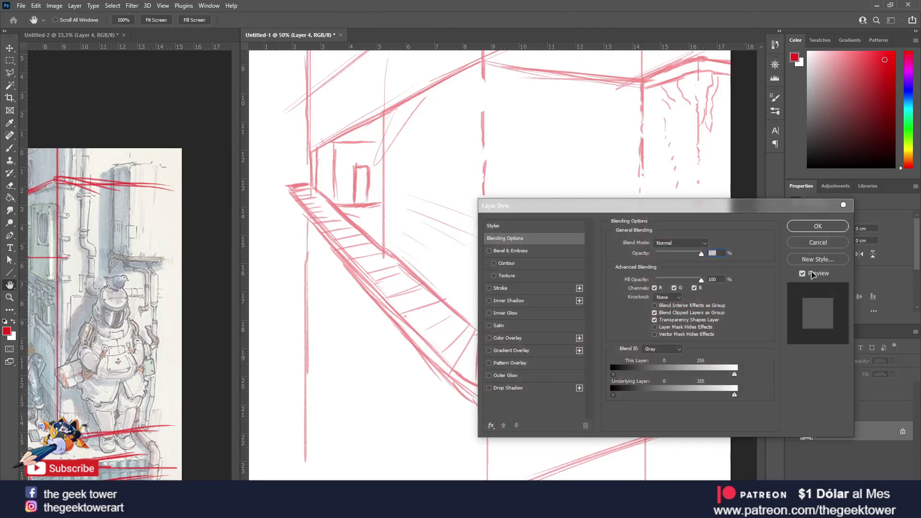
pyautogui.click(819, 246)
pyautogui.click(828, 393)
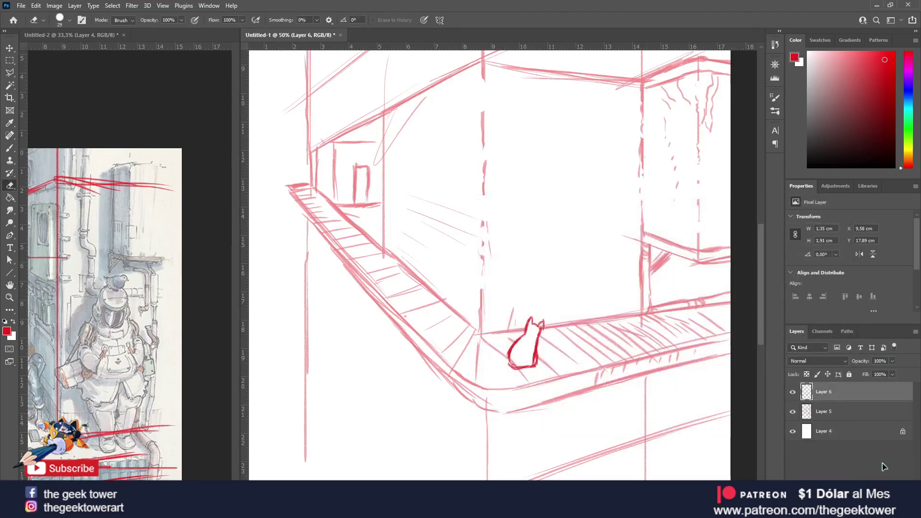
pyautogui.hotkey('ctrl', 'shift', 'alt', 'n')
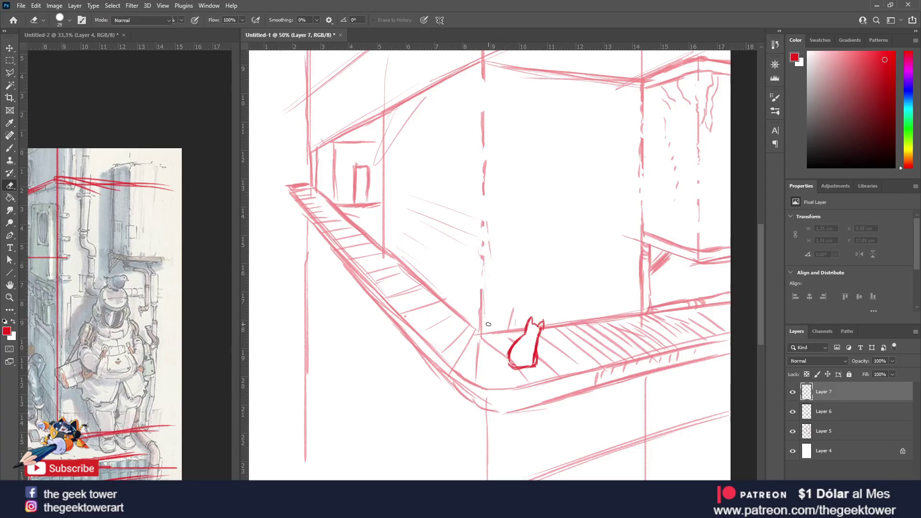
pyautogui.press('b')
# Draw parallel brick courses and a short joint on the wall left of the cat.
pyautogui.moveTo(483, 323)
pyautogui.mouseDown()
pyautogui.moveTo(514, 319)
pyautogui.moveTo(532, 297)
pyautogui.moveTo(551, 298)
pyautogui.mouseUp()
pyautogui.moveTo(481, 289); pyautogui.dragTo(544, 282)
pyautogui.moveTo(485, 270); pyautogui.dragTo(541, 266)
pyautogui.moveTo(486, 253); pyautogui.dragTo(559, 246)
pyautogui.moveTo(487, 235); pyautogui.dragTo(566, 230)
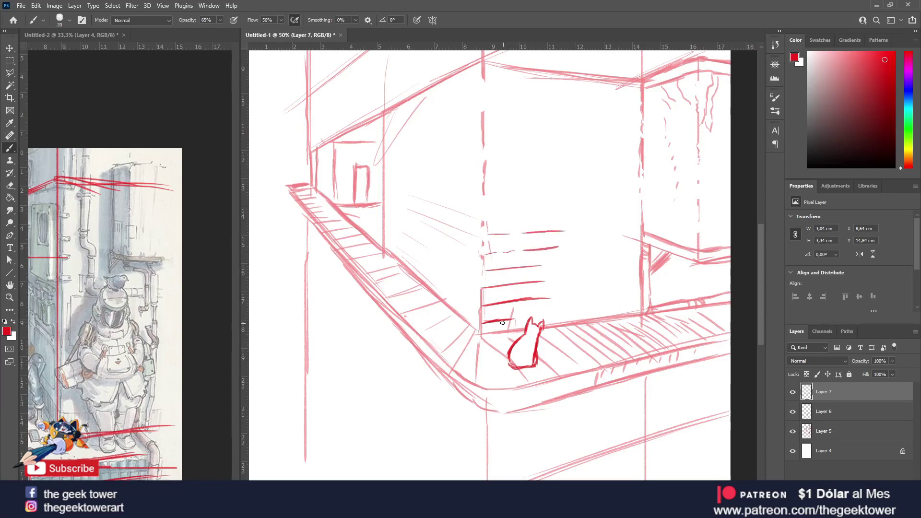
pyautogui.moveTo(503, 320); pyautogui.dragTo(501, 330)
pyautogui.hotkey('ctrl', 'z')
pyautogui.hotkey('ctrl', 'z')
pyautogui.moveTo(506, 288)
pyautogui.mouseDown()
pyautogui.moveTo(482, 291)
pyautogui.moveTo(547, 283)
pyautogui.mouseUp()
# Draw a long brick course and erase the messy brick strokes.
pyautogui.press('e')
pyautogui.moveTo(492, 268)
pyautogui.mouseDown()
pyautogui.moveTo(543, 265)
pyautogui.moveTo(564, 231)
pyautogui.mouseUp()
pyautogui.press('b')
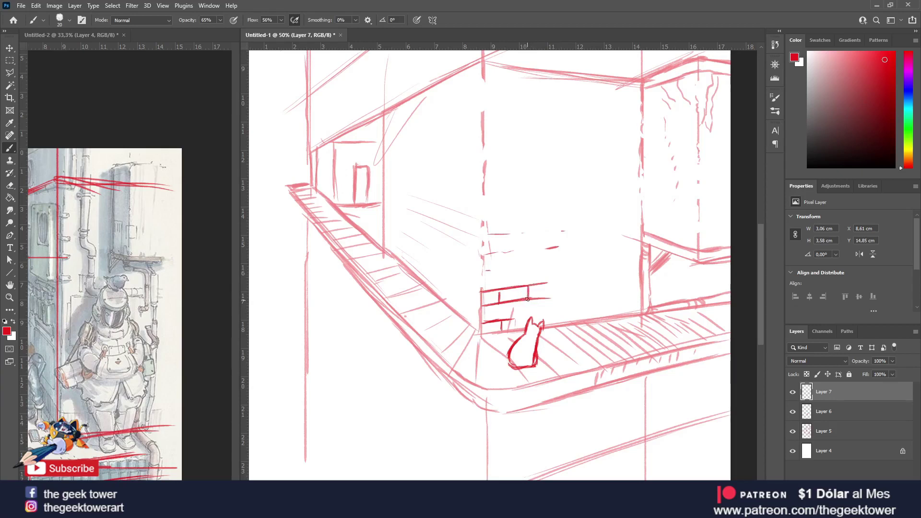
pyautogui.press('e')
pyautogui.moveTo(511, 293)
pyautogui.mouseDown()
pyautogui.moveTo(538, 295)
pyautogui.moveTo(488, 305)
pyautogui.moveTo(541, 304)
pyautogui.mouseUp()
pyautogui.press('b')
# Add rising brick courses with joints and a few brick marks on the right wall.
pyautogui.moveTo(481, 300)
pyautogui.mouseDown()
pyautogui.moveTo(538, 292)
pyautogui.moveTo(499, 298)
pyautogui.moveTo(527, 304)
pyautogui.moveTo(528, 282)
pyautogui.moveTo(510, 284)
pyautogui.mouseUp()
pyautogui.moveTo(491, 278); pyautogui.dragTo(542, 273)
pyautogui.moveTo(619, 202)
pyautogui.mouseDown()
pyautogui.moveTo(639, 208)
pyautogui.moveTo(642, 190)
pyautogui.moveTo(622, 218)
pyautogui.mouseUp()
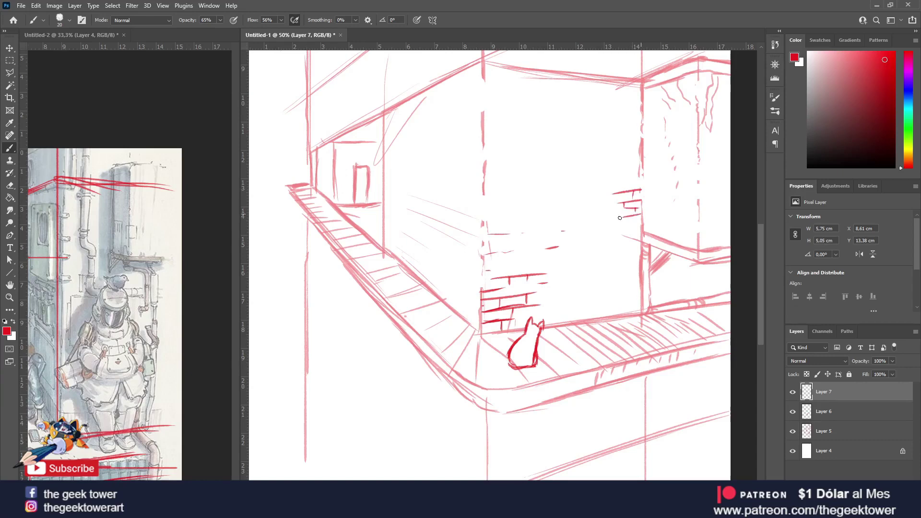
pyautogui.scroll(-1, 638, 276)
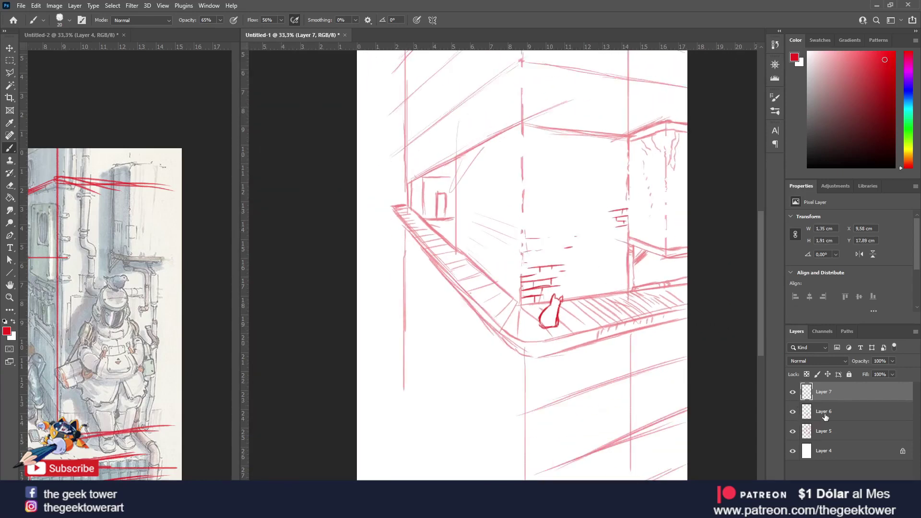
# Darken the roof-edge line on the right-hand building.
pyautogui.click(827, 417)
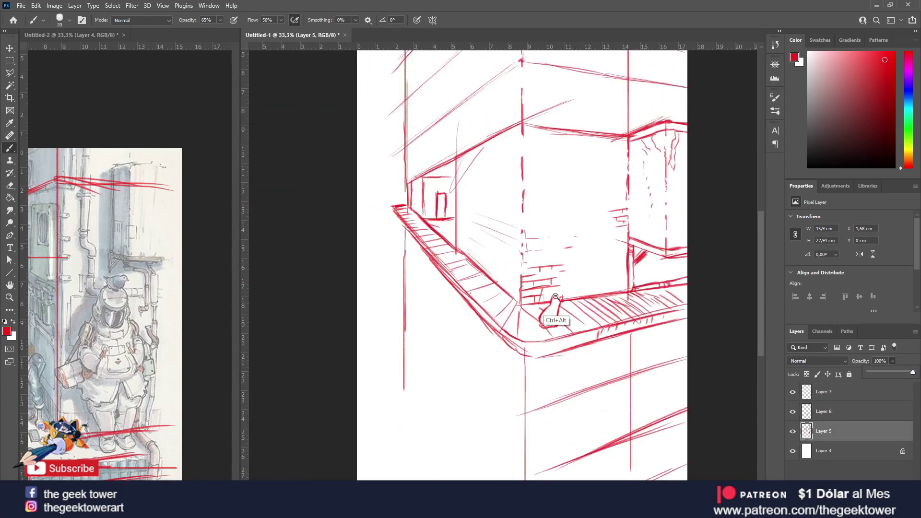
pyautogui.scroll(-1, 559, 299)
pyautogui.scroll(-2, 559, 299)
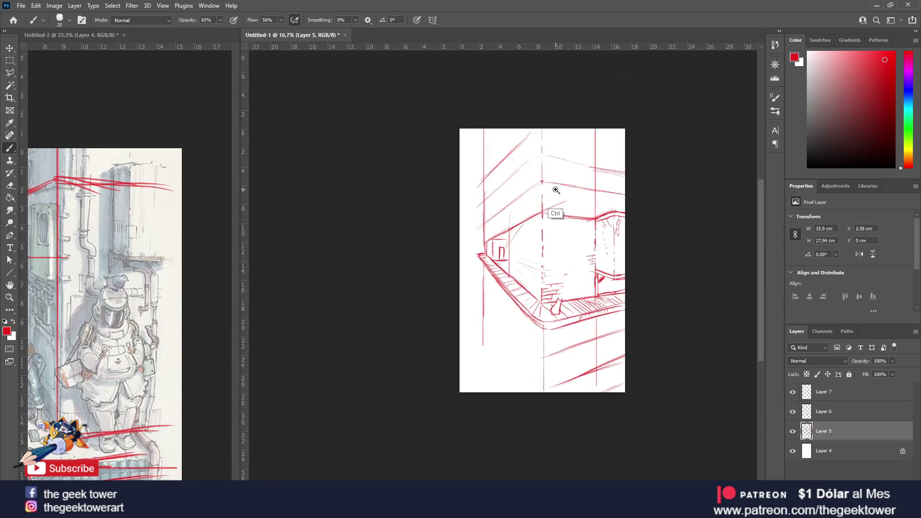
pyautogui.scroll(2, 566, 189)
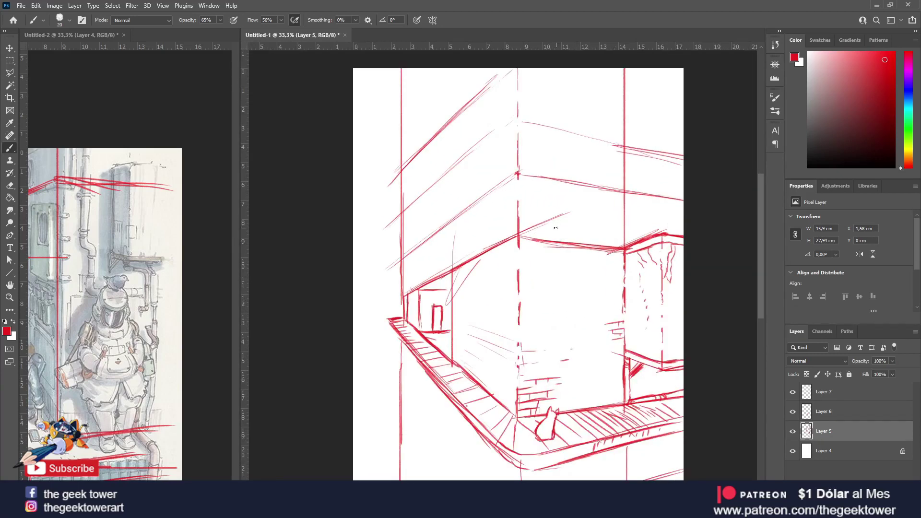
pyautogui.hscroll(1, 535, 399)
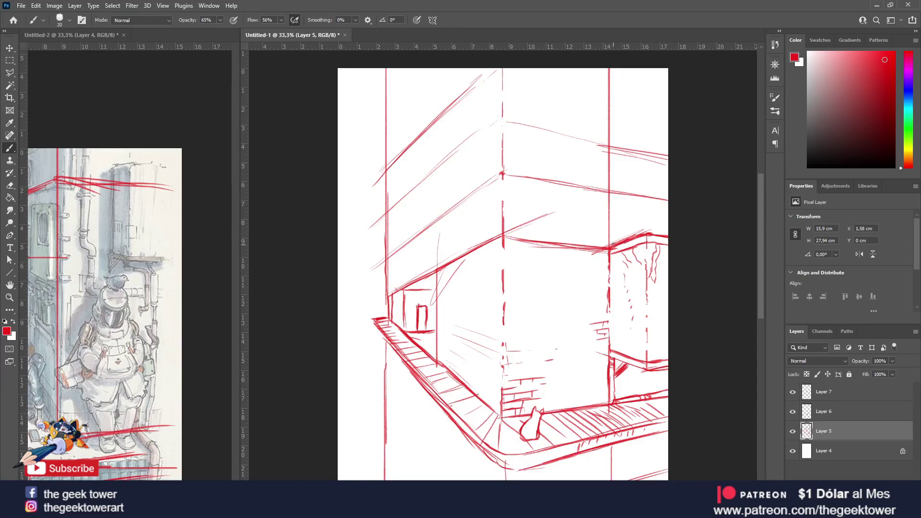
pyautogui.moveTo(613, 246); pyautogui.dragTo(639, 210)
# Create a new layer and sketch a tall standing figure above the roof edge.
pyautogui.click(823, 392)
pyautogui.click(882, 484)
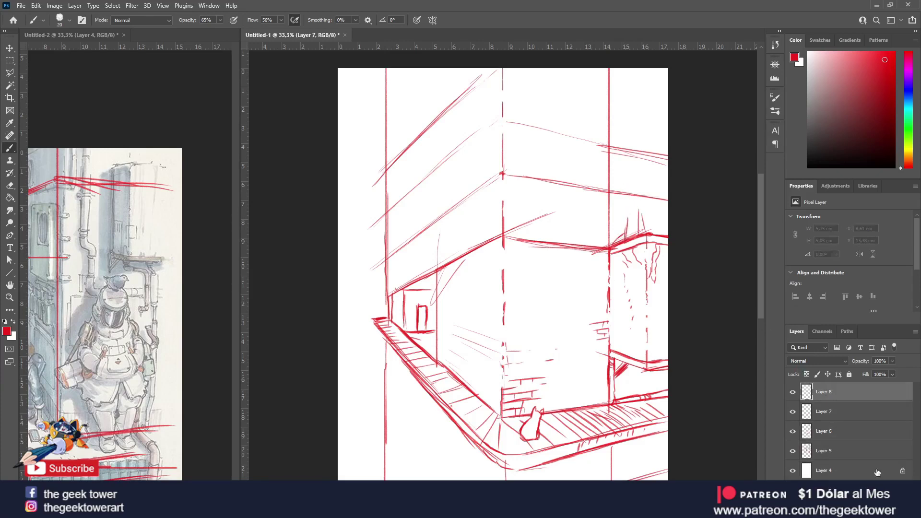
pyautogui.moveTo(625, 241); pyautogui.dragTo(631, 172)
pyautogui.moveTo(624, 208)
pyautogui.mouseDown()
pyautogui.moveTo(623, 171)
pyautogui.moveTo(635, 163)
pyautogui.moveTo(636, 173)
pyautogui.moveTo(630, 142)
pyautogui.moveTo(623, 179)
pyautogui.mouseUp()
pyautogui.moveTo(633, 236)
pyautogui.mouseDown()
pyautogui.moveTo(621, 184)
pyautogui.moveTo(630, 234)
pyautogui.moveTo(632, 174)
pyautogui.mouseUp()
pyautogui.moveTo(639, 215); pyautogui.dragTo(625, 143)
pyautogui.moveTo(619, 181); pyautogui.dragTo(624, 137)
pyautogui.moveTo(633, 172)
pyautogui.mouseDown()
pyautogui.moveTo(629, 126)
pyautogui.moveTo(630, 158)
pyautogui.moveTo(626, 130)
pyautogui.moveTo(617, 151)
pyautogui.moveTo(625, 130)
pyautogui.moveTo(616, 120)
pyautogui.mouseUp()
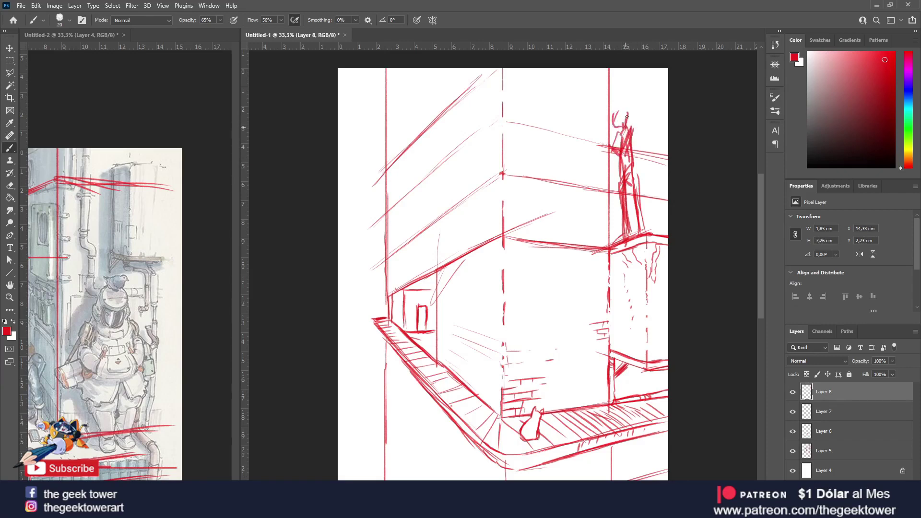
# Add short strokes at the figure's top and elsewhere on the sketch.
pyautogui.moveTo(621, 104)
pyautogui.mouseDown()
pyautogui.moveTo(610, 118)
pyautogui.moveTo(615, 131)
pyautogui.mouseUp()
pyautogui.scroll(-1, 612, 128)
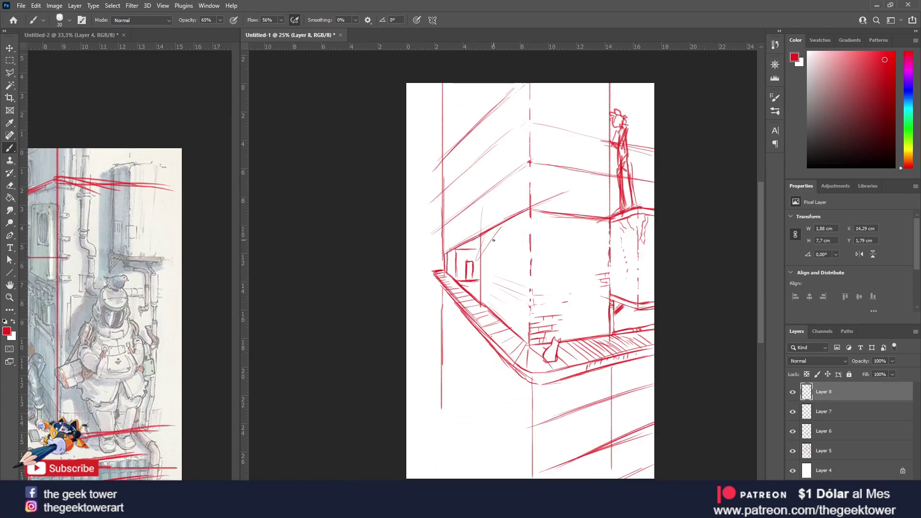
pyautogui.scroll(1, 497, 237)
pyautogui.moveTo(479, 253)
pyautogui.mouseDown()
pyautogui.moveTo(498, 241)
pyautogui.moveTo(469, 271)
pyautogui.moveTo(540, 213)
pyautogui.moveTo(509, 250)
pyautogui.moveTo(530, 220)
pyautogui.mouseUp()
pyautogui.scroll(2, 481, 244)
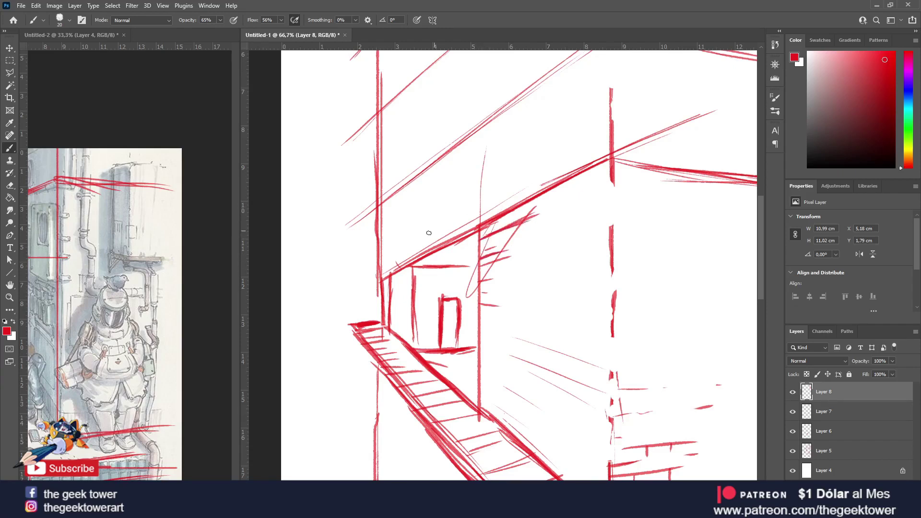
# Draw a diagonal arrow along the upper left wall and a downward arrow beside the walkway.
pyautogui.moveTo(340, 270)
pyautogui.mouseDown()
pyautogui.moveTo(474, 182)
pyautogui.moveTo(459, 204)
pyautogui.mouseUp()
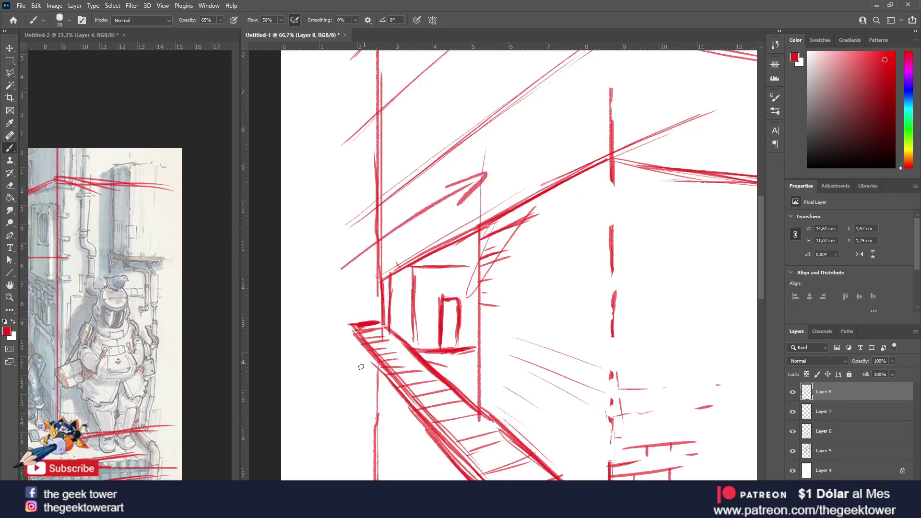
pyautogui.moveTo(345, 375); pyautogui.dragTo(379, 408)
pyautogui.moveTo(359, 403); pyautogui.dragTo(383, 413)
pyautogui.moveTo(355, 332); pyautogui.dragTo(340, 304)
# Hatch the area left of the walkway and along the vertical wall line.
pyautogui.moveTo(331, 322); pyautogui.dragTo(362, 369)
pyautogui.moveTo(328, 339); pyautogui.dragTo(343, 374)
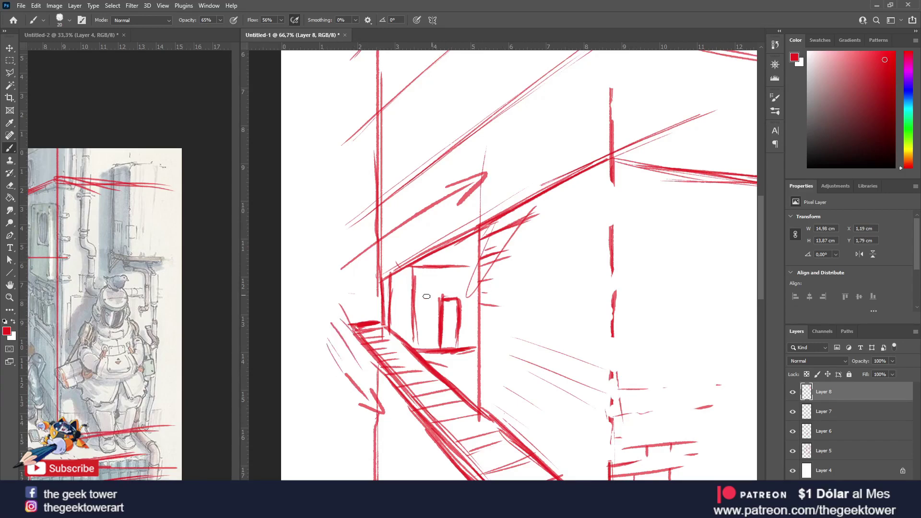
pyautogui.scroll(-1, 444, 291)
pyautogui.moveTo(477, 307)
pyautogui.mouseDown()
pyautogui.moveTo(467, 315)
pyautogui.moveTo(465, 374)
pyautogui.mouseUp()
pyautogui.moveTo(490, 367); pyautogui.dragTo(467, 388)
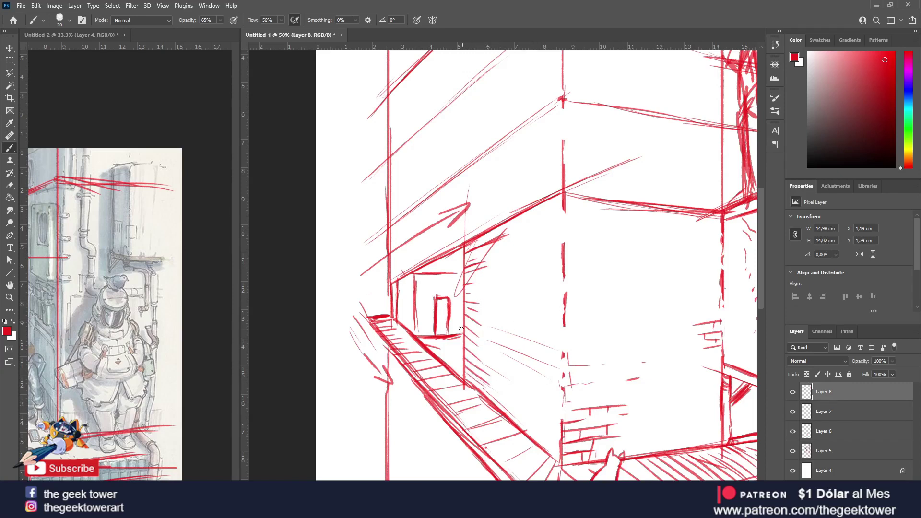
pyautogui.moveTo(479, 323)
pyautogui.mouseDown()
pyautogui.moveTo(467, 315)
pyautogui.moveTo(505, 342)
pyautogui.mouseUp()
pyautogui.moveTo(470, 293); pyautogui.dragTo(469, 300)
pyautogui.moveTo(488, 249)
pyautogui.mouseDown()
pyautogui.moveTo(474, 259)
pyautogui.moveTo(484, 257)
pyautogui.mouseUp()
# Fill the gap in the vertical wall line and extend it further down.
pyautogui.moveTo(564, 211); pyautogui.dragTo(559, 236)
pyautogui.moveTo(560, 195)
pyautogui.mouseDown()
pyautogui.moveTo(549, 239)
pyautogui.moveTo(559, 261)
pyautogui.moveTo(556, 312)
pyautogui.mouseUp()
pyautogui.moveTo(564, 270)
pyautogui.mouseDown()
pyautogui.moveTo(563, 317)
pyautogui.moveTo(718, 313)
pyautogui.mouseUp()
pyautogui.keyDown('ctrl'); pyautogui.keyDown('alt'); pyautogui.click(716, 313); pyautogui.keyUp('alt'); pyautogui.keyUp('ctrl')
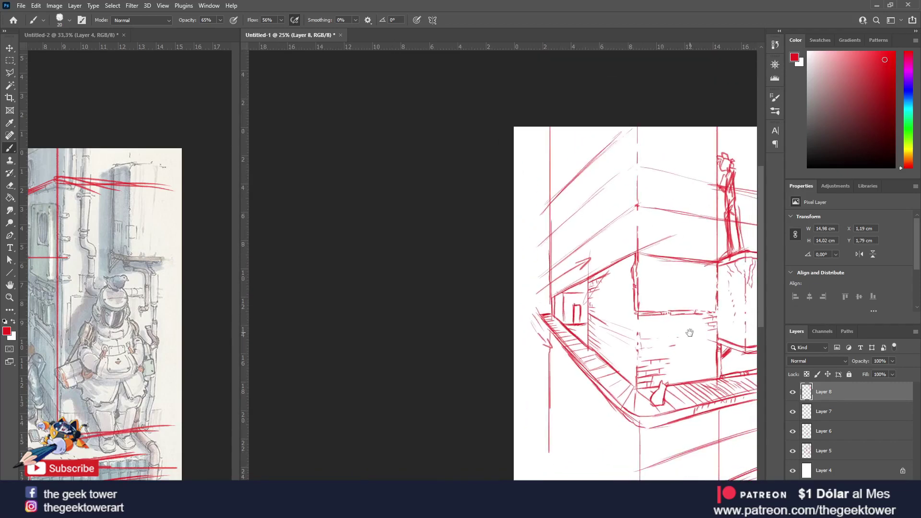
# Add thin strokes left of the corner and a line along the drawing's left edge.
pyautogui.moveTo(681, 342); pyautogui.dragTo(650, 326)
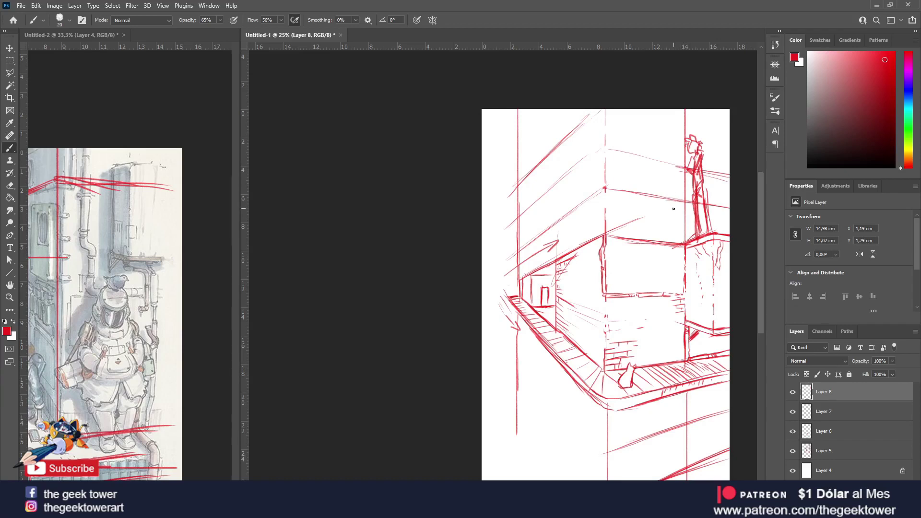
pyautogui.moveTo(512, 293); pyautogui.dragTo(510, 226)
pyautogui.moveTo(510, 300)
pyautogui.mouseDown()
pyautogui.moveTo(500, 227)
pyautogui.moveTo(498, 296)
pyautogui.mouseUp()
pyautogui.moveTo(509, 245)
pyautogui.mouseDown()
pyautogui.moveTo(497, 240)
pyautogui.moveTo(509, 178)
pyautogui.moveTo(495, 233)
pyautogui.mouseUp()
pyautogui.moveTo(493, 199)
pyautogui.mouseDown()
pyautogui.moveTo(483, 262)
pyautogui.moveTo(504, 292)
pyautogui.moveTo(487, 262)
pyautogui.mouseUp()
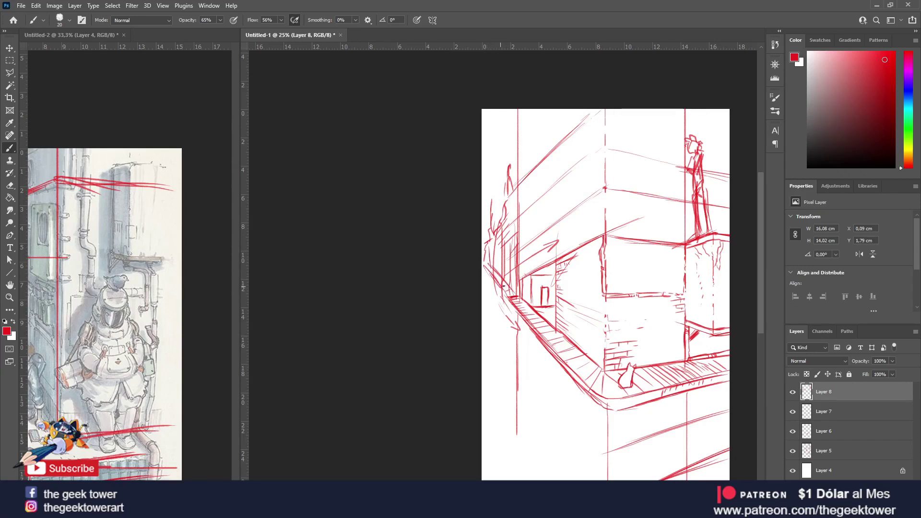
# Draw lower-left diagonals and vertical facade lines, then select Layers 5 through 8 together.
pyautogui.hotkey('ctrl', '-')
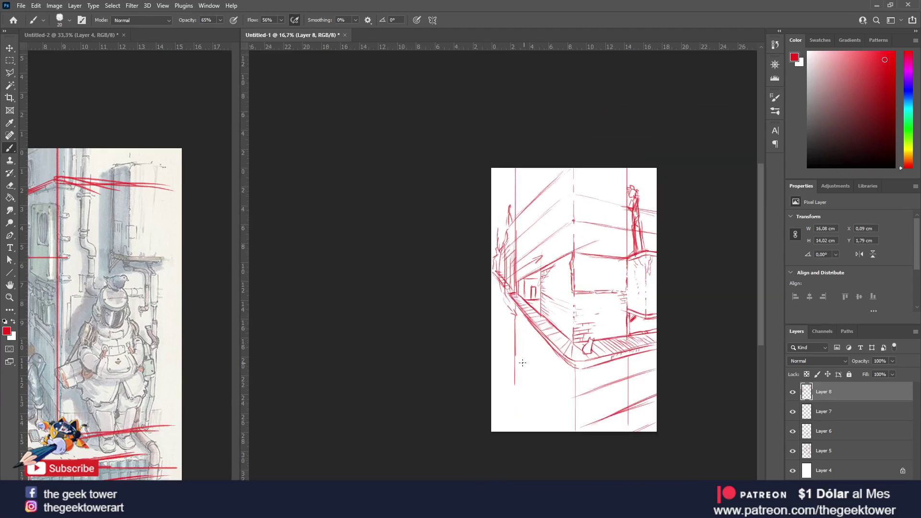
pyautogui.moveTo(516, 328)
pyautogui.mouseDown()
pyautogui.moveTo(557, 389)
pyautogui.moveTo(534, 409)
pyautogui.mouseUp()
pyautogui.moveTo(540, 412)
pyautogui.mouseDown()
pyautogui.moveTo(518, 382)
pyautogui.moveTo(529, 398)
pyautogui.moveTo(530, 335)
pyautogui.moveTo(512, 370)
pyautogui.mouseUp()
pyautogui.moveTo(517, 327); pyautogui.dragTo(509, 378)
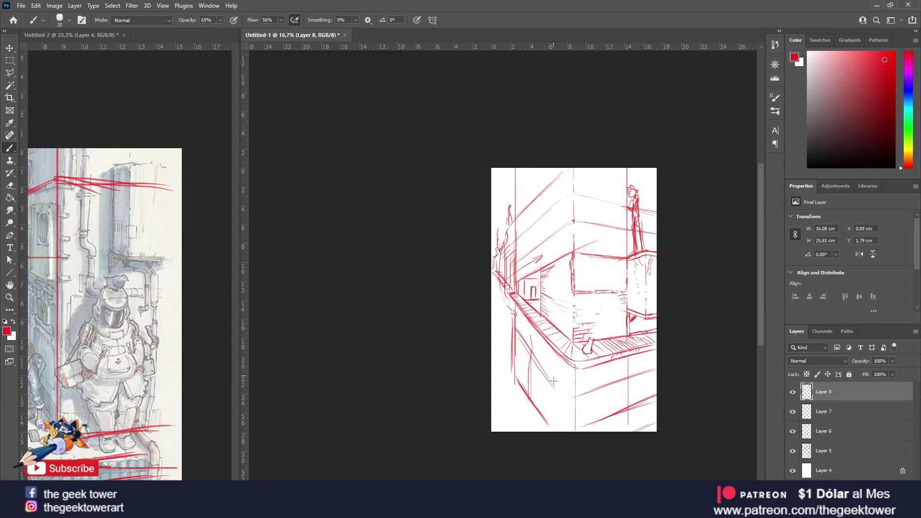
pyautogui.moveTo(574, 370)
pyautogui.mouseDown()
pyautogui.moveTo(576, 429)
pyautogui.moveTo(597, 375)
pyautogui.moveTo(599, 412)
pyautogui.mouseUp()
pyautogui.moveTo(625, 360); pyautogui.dragTo(625, 407)
pyautogui.moveTo(526, 233)
pyautogui.mouseDown()
pyautogui.moveTo(561, 202)
pyautogui.moveTo(515, 167)
pyautogui.mouseUp()
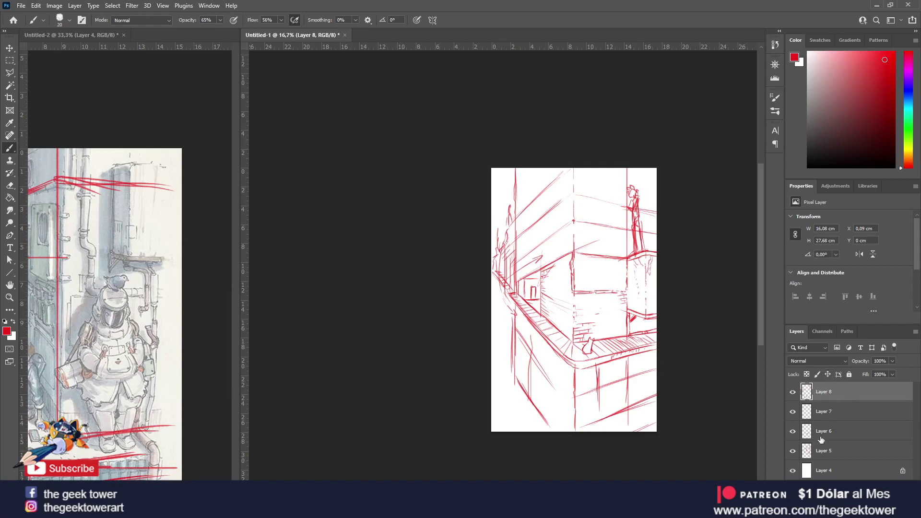
pyautogui.keyDown('shift'); pyautogui.click(822, 454); pyautogui.keyUp('shift')
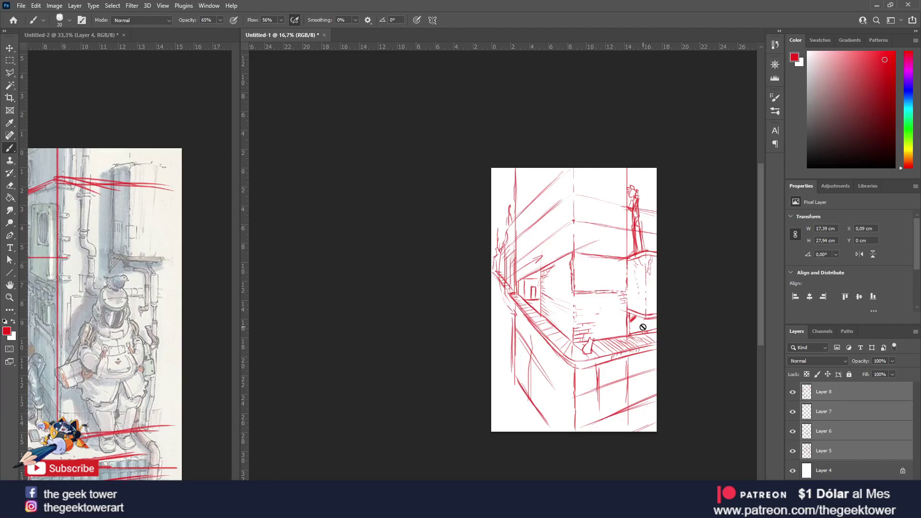
# Merge Layers 5–8 into Layer 8 with Ctrl+E and zoom in on the sketch.
pyautogui.hotkey('ctrl', 'e')
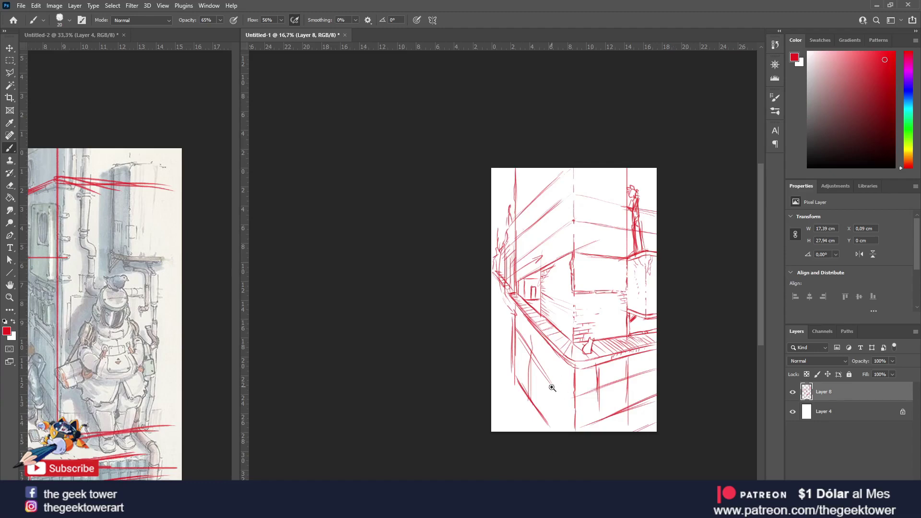
pyautogui.click(566, 263)
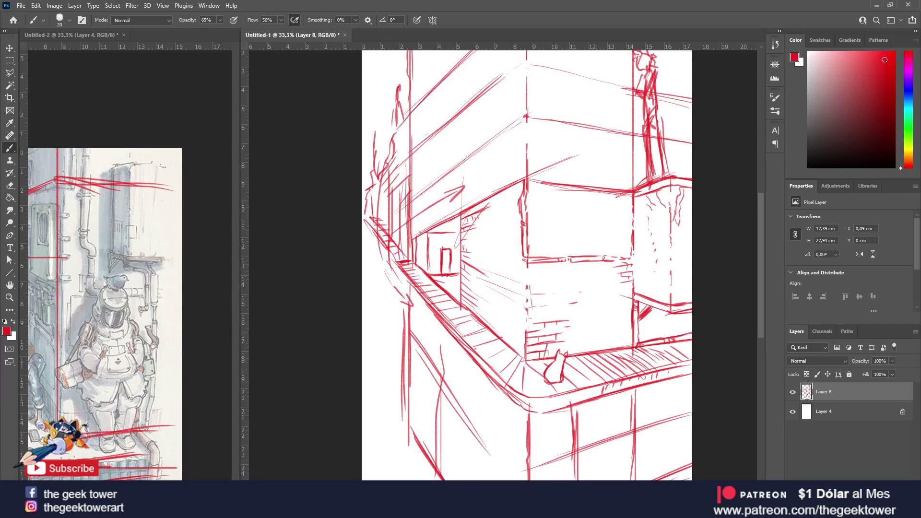
pyautogui.rightClick(487, 151)
# Hide Layer 8, add a new layer, and draw a diagonal axis with arrow tip marked x.
pyautogui.click(903, 393)
pyautogui.click(793, 393)
pyautogui.hotkey('ctrl', 'shift', 'alt', 'n')
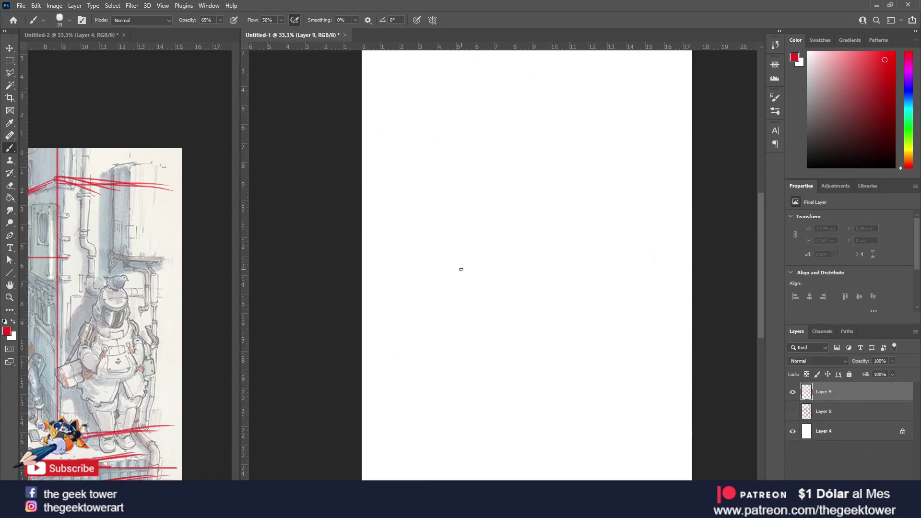
pyautogui.moveTo(431, 233)
pyautogui.mouseDown()
pyautogui.moveTo(502, 188)
pyautogui.moveTo(427, 237)
pyautogui.moveTo(437, 237)
pyautogui.moveTo(479, 171)
pyautogui.mouseUp()
pyautogui.moveTo(414, 212)
pyautogui.mouseDown()
pyautogui.moveTo(472, 160)
pyautogui.moveTo(405, 204)
pyautogui.moveTo(414, 200)
pyautogui.mouseUp()
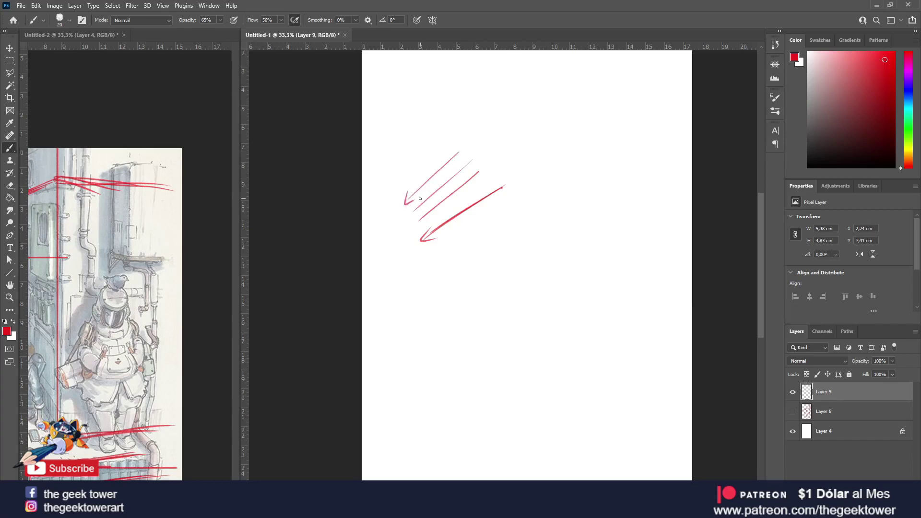
pyautogui.moveTo(431, 157); pyautogui.dragTo(432, 167)
# Draw a vertical axis with down-right diagonals labelled y, then hide Layer 9 and show Layer 8.
pyautogui.moveTo(507, 126); pyautogui.dragTo(506, 272)
pyautogui.moveTo(506, 184); pyautogui.dragTo(579, 221)
pyautogui.moveTo(508, 169)
pyautogui.mouseDown()
pyautogui.moveTo(563, 203)
pyautogui.moveTo(581, 193)
pyautogui.mouseUp()
pyautogui.moveTo(586, 185)
pyautogui.mouseDown()
pyautogui.moveTo(571, 226)
pyautogui.moveTo(561, 203)
pyautogui.mouseUp()
pyautogui.moveTo(507, 150); pyautogui.dragTo(545, 174)
pyautogui.moveTo(509, 140); pyautogui.dragTo(543, 165)
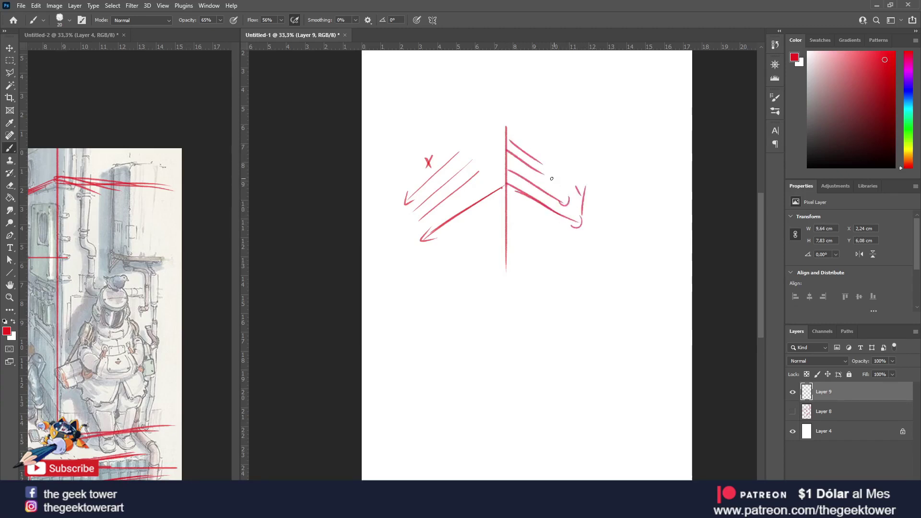
pyautogui.click(793, 392)
pyautogui.click(793, 411)
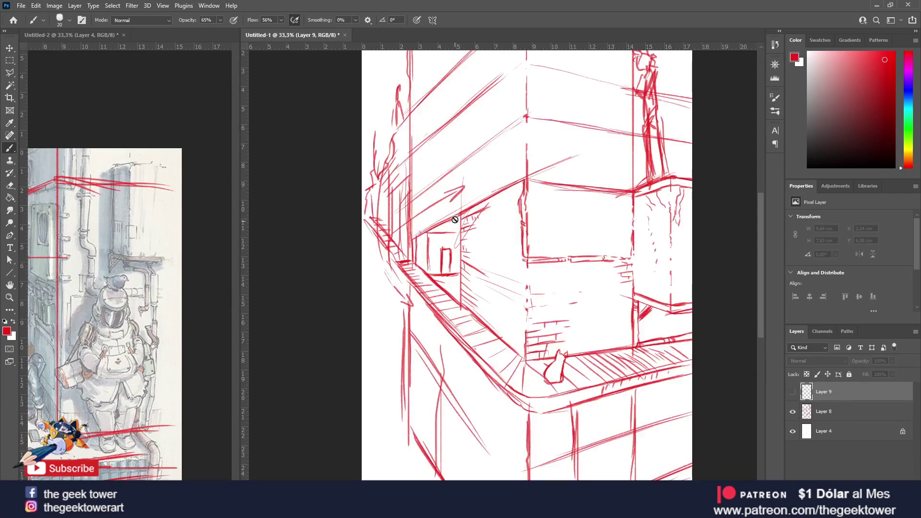
# On Layer 8, draw several red diagonal lines and a long down-left guide line at upper left.
pyautogui.click(828, 415)
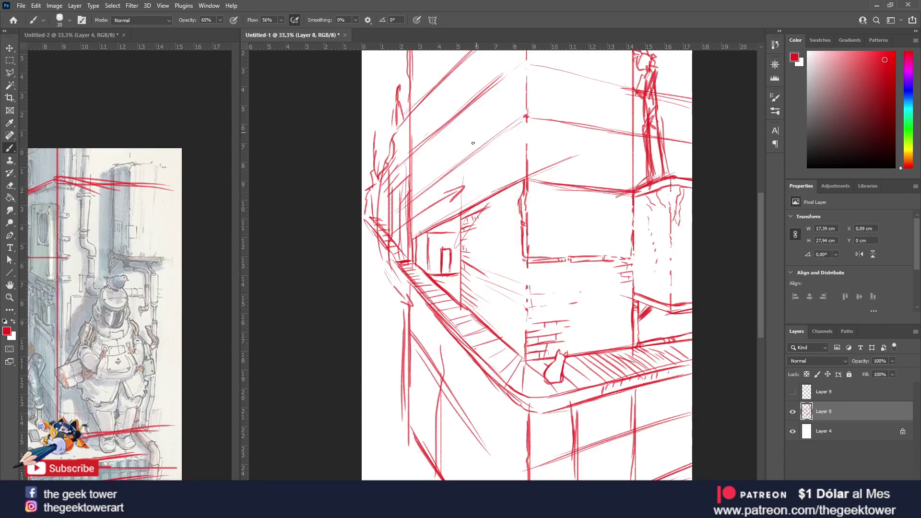
pyautogui.hotkey('ctrl', '-')
pyautogui.hotkey('ctrl', '-')
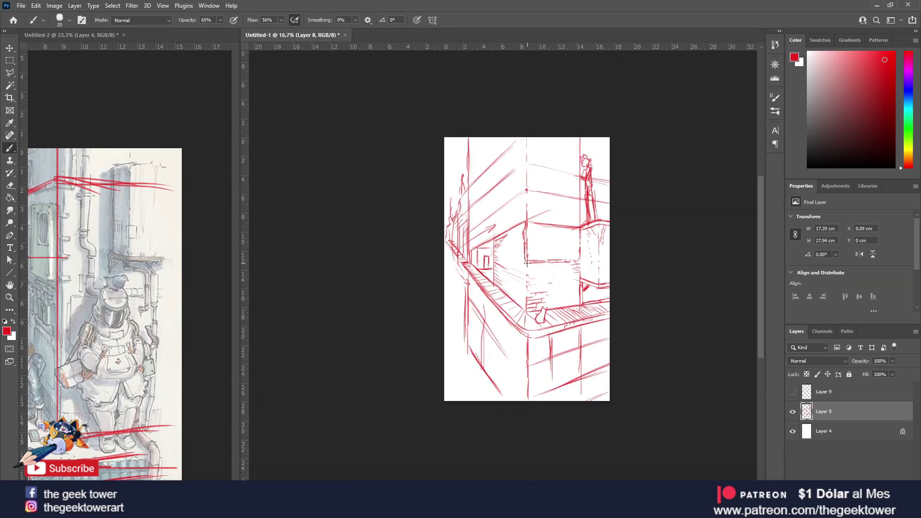
pyautogui.moveTo(478, 208); pyautogui.dragTo(521, 169)
pyautogui.moveTo(471, 190); pyautogui.dragTo(521, 137)
pyautogui.moveTo(451, 207)
pyautogui.mouseDown()
pyautogui.moveTo(524, 137)
pyautogui.moveTo(492, 196)
pyautogui.mouseUp()
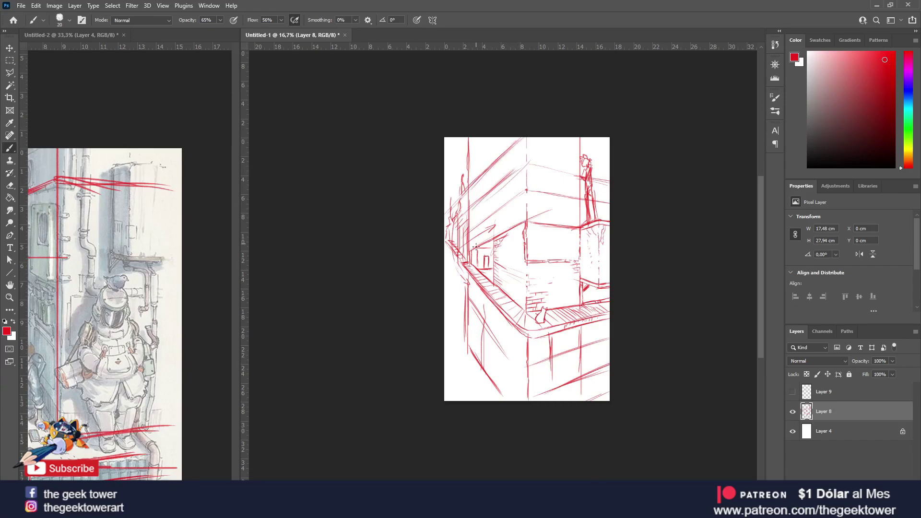
pyautogui.scroll(1, 473, 238)
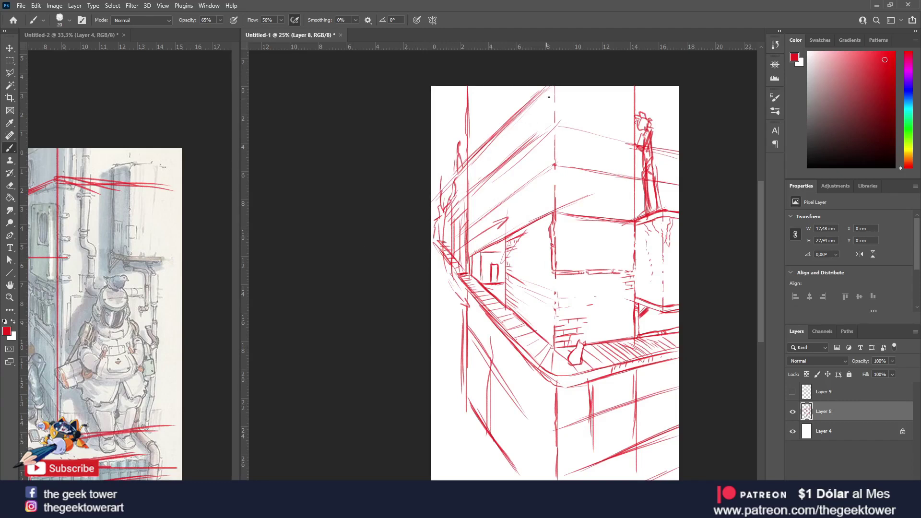
pyautogui.moveTo(548, 115); pyautogui.dragTo(388, 250)
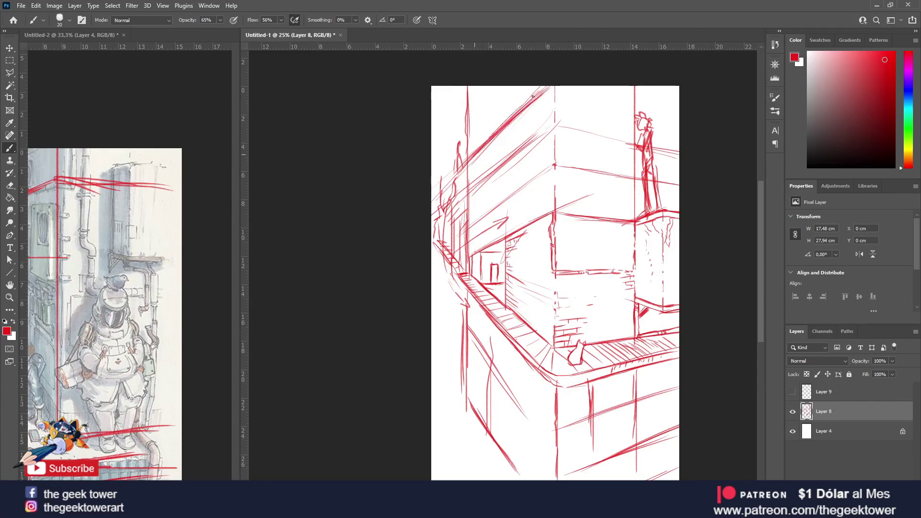
pyautogui.scroll(-1, 545, 286)
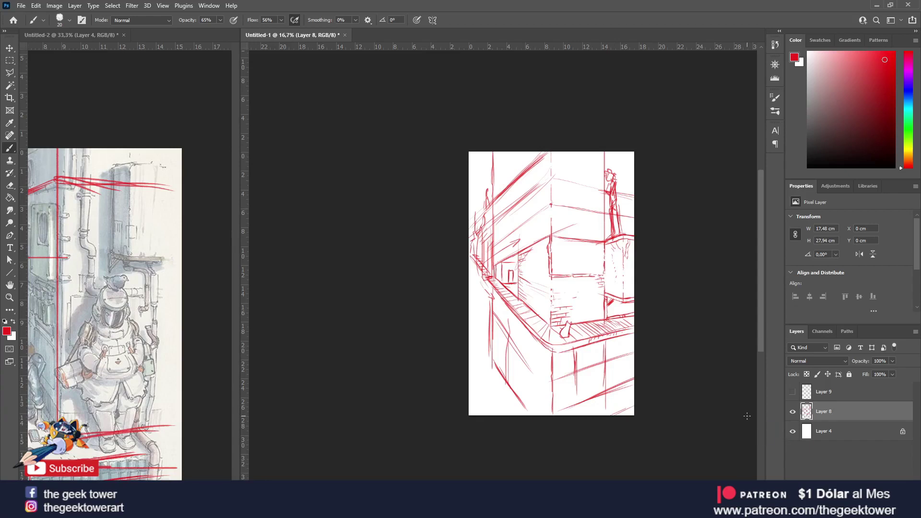
pyautogui.hotkey('ctrl', 'l')
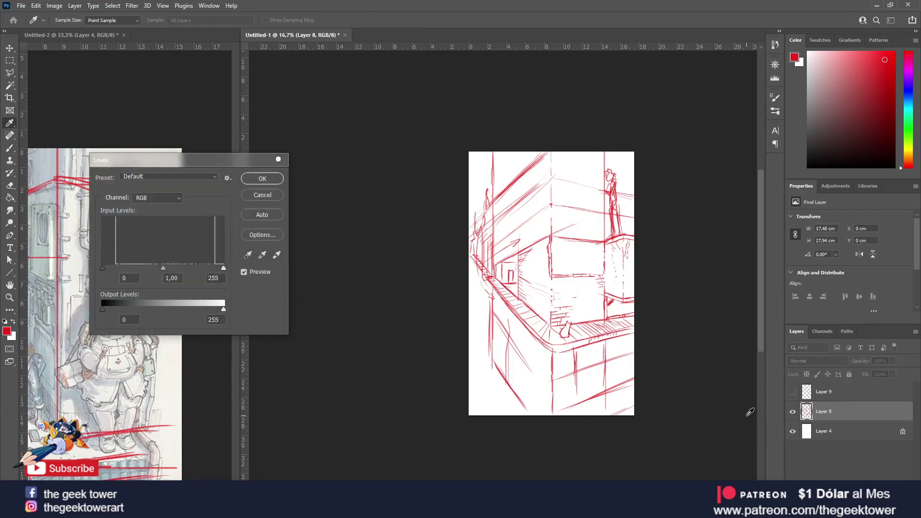
# Set the Levels output white to 0 to blacken the lines, then marquee-select the right half.
pyautogui.moveTo(224, 310); pyautogui.dragTo(62, 305)
pyautogui.click(263, 178)
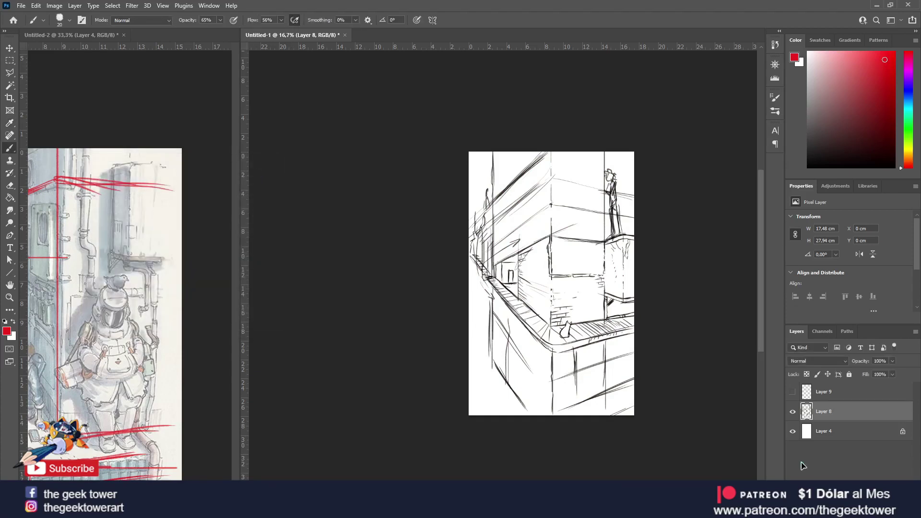
pyautogui.click(9, 60)
pyautogui.moveTo(647, 100)
pyautogui.mouseDown()
pyautogui.moveTo(597, 313)
pyautogui.moveTo(551, 454)
pyautogui.mouseUp()
# On a new layer, fill the selected right wall with dark grey and deselect.
pyautogui.hotkey('ctrl', 'shift', 'alt', 'n')
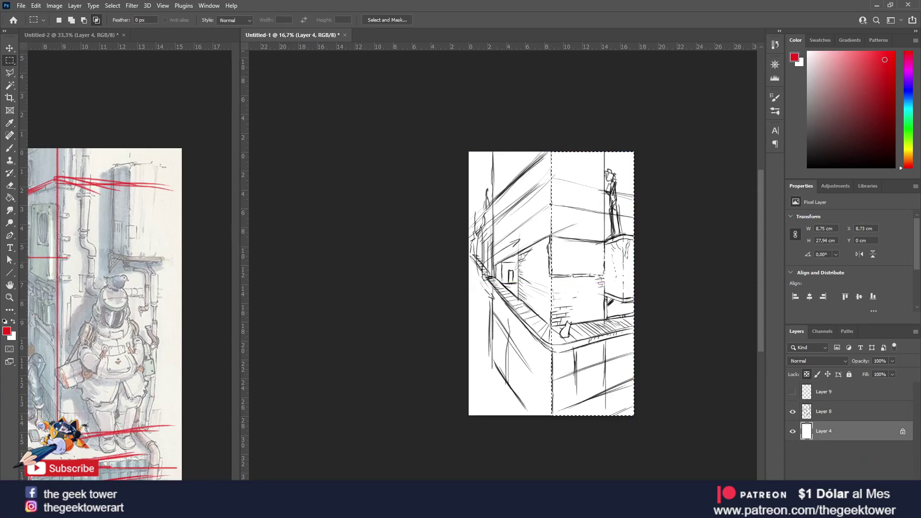
pyautogui.click(6, 331)
pyautogui.moveTo(147, 393); pyautogui.dragTo(90, 406)
pyautogui.click(317, 329)
pyautogui.press('g')
pyautogui.click(581, 364)
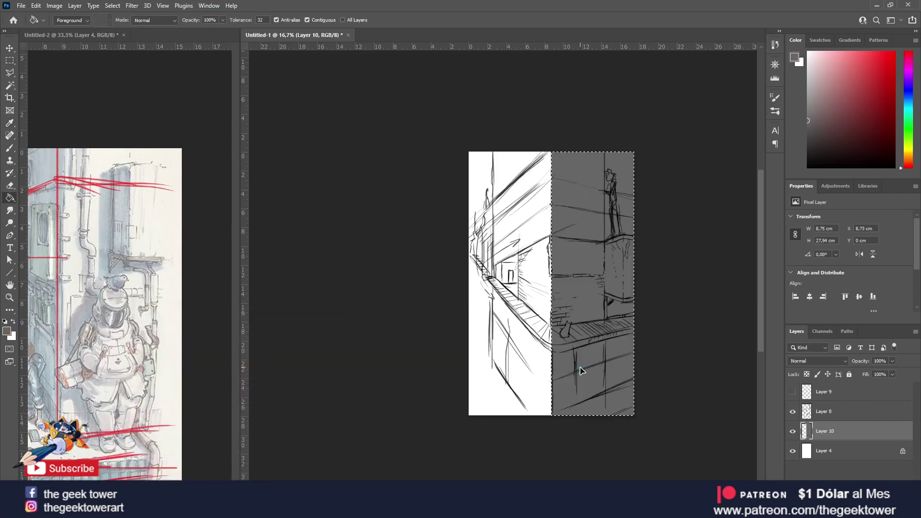
pyautogui.rightClick(594, 235)
pyautogui.click(606, 239)
# Select the strip left of the building corner, fill it with lighter grey, and deselect.
pyautogui.click(10, 72)
pyautogui.click(9, 60)
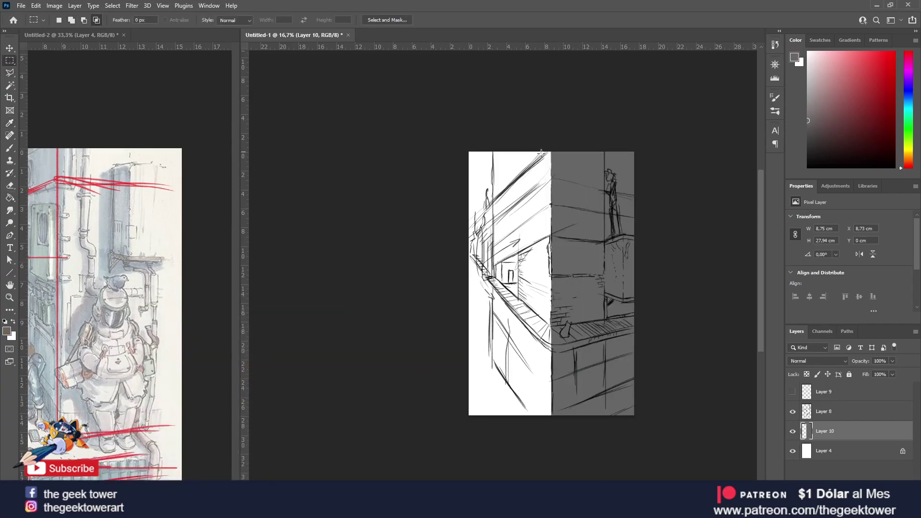
pyautogui.moveTo(555, 143); pyautogui.dragTo(493, 436)
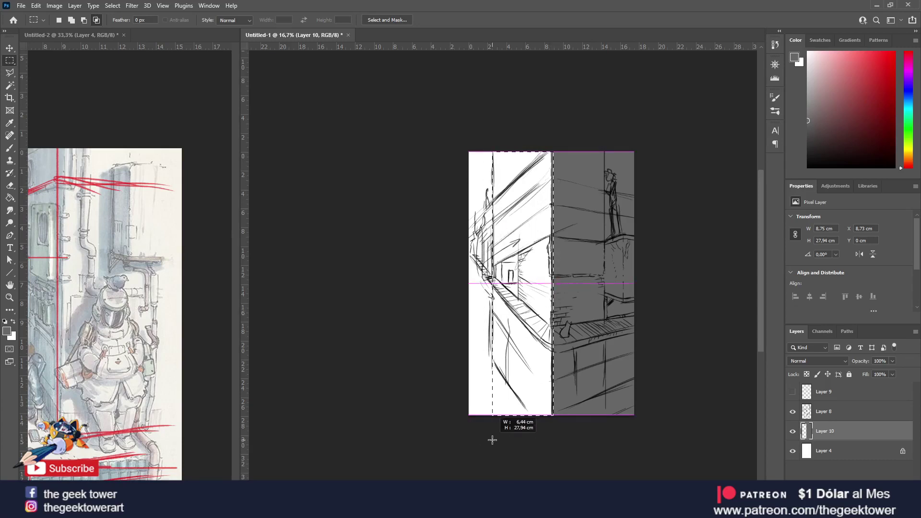
pyautogui.moveTo(594, 143); pyautogui.dragTo(552, 431)
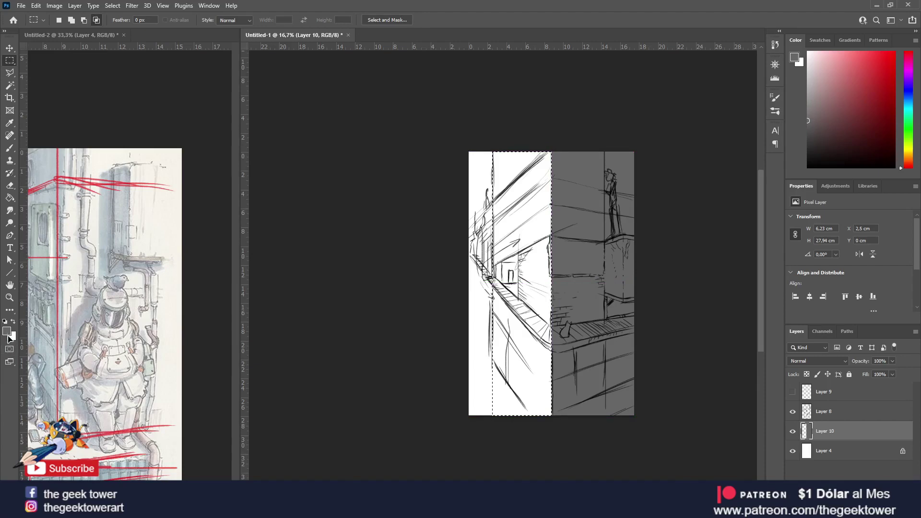
pyautogui.click(6, 331)
pyautogui.moveTo(147, 375); pyautogui.dragTo(94, 371)
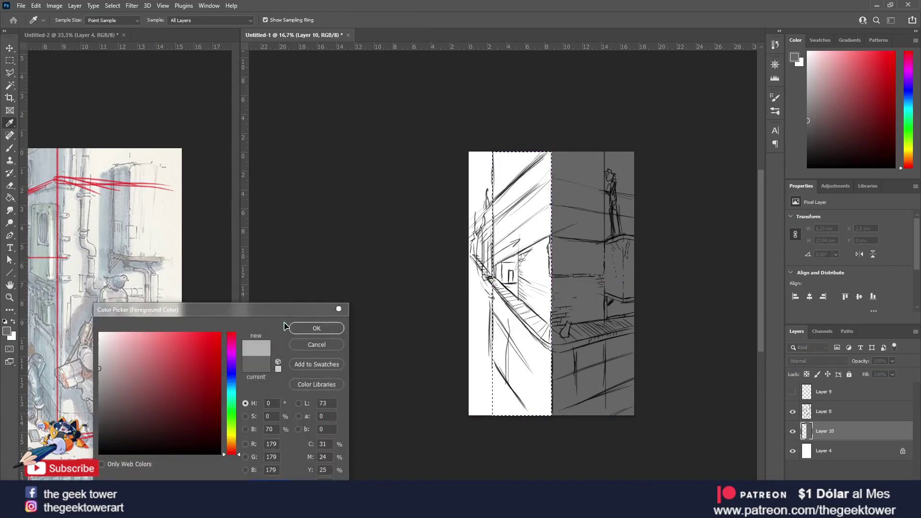
pyautogui.click(308, 333)
pyautogui.press('g')
pyautogui.click(519, 283)
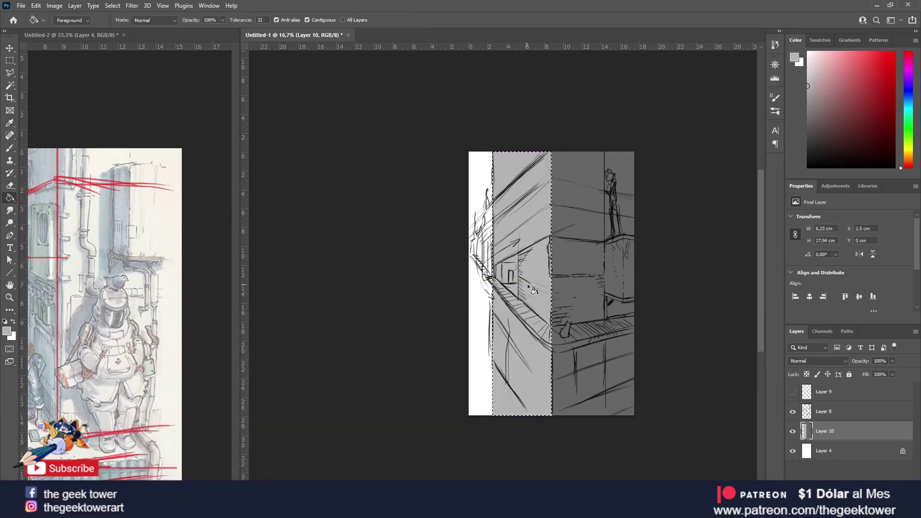
pyautogui.press('l')
pyautogui.rightClick(566, 215)
pyautogui.click(580, 221)
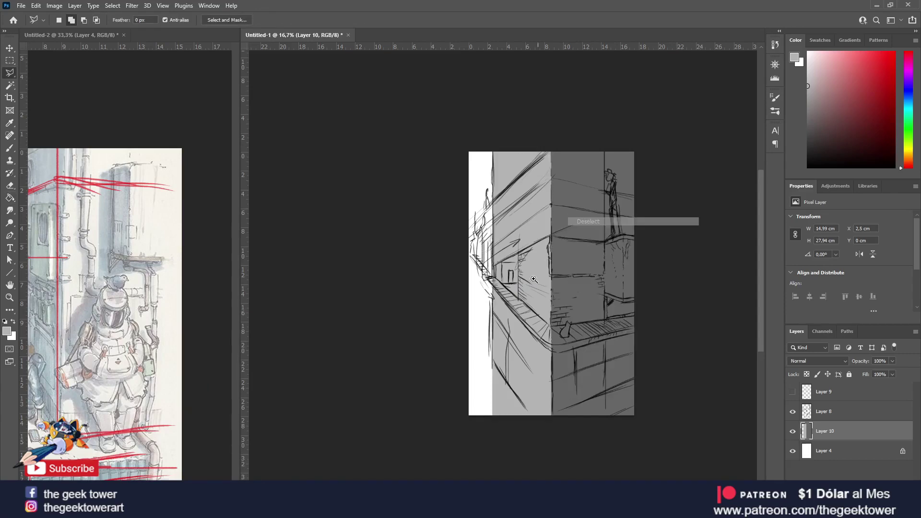
pyautogui.scroll(1, 531, 288)
# Erase the grey along the walkway on both sides of the corner, leaving a white ledge band.
pyautogui.press('e')
pyautogui.moveTo(485, 290); pyautogui.dragTo(558, 364)
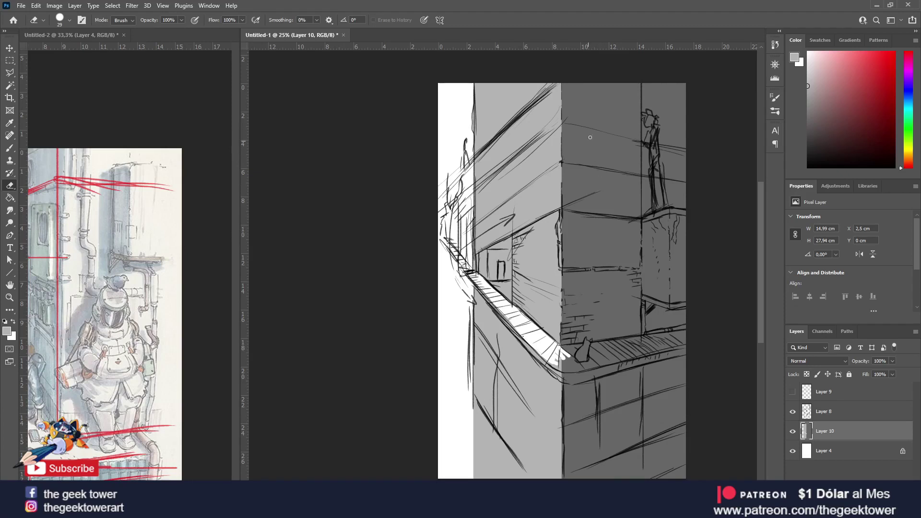
pyautogui.moveTo(566, 345)
pyautogui.mouseDown()
pyautogui.moveTo(677, 333)
pyautogui.moveTo(676, 345)
pyautogui.moveTo(556, 361)
pyautogui.moveTo(626, 361)
pyautogui.mouseUp()
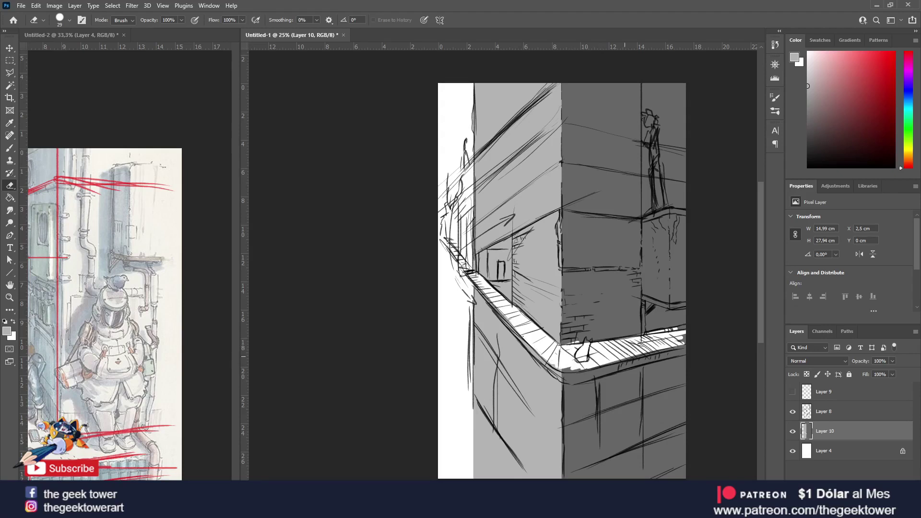
pyautogui.moveTo(684, 340)
pyautogui.mouseDown()
pyautogui.moveTo(655, 337)
pyautogui.moveTo(677, 330)
pyautogui.mouseUp()
pyautogui.moveTo(579, 370)
pyautogui.mouseDown()
pyautogui.moveTo(551, 364)
pyautogui.moveTo(573, 369)
pyautogui.mouseUp()
pyautogui.scroll(-1, 478, 270)
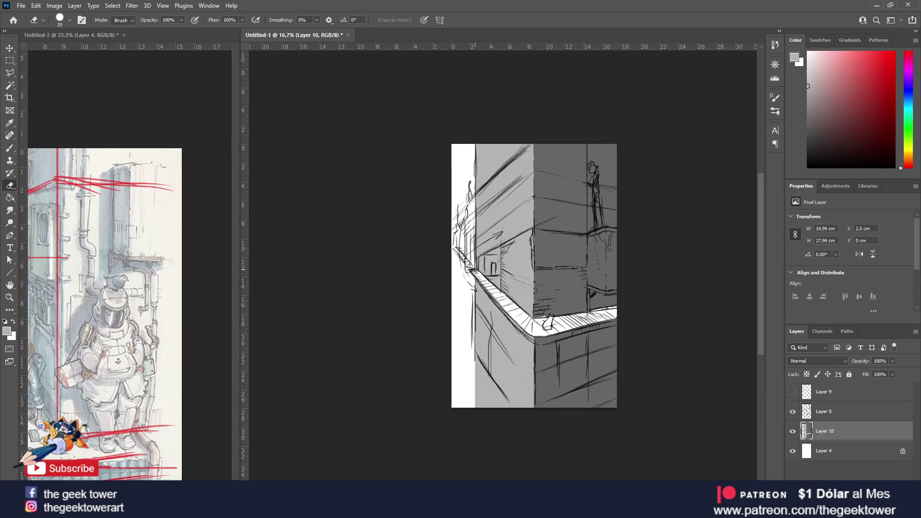
pyautogui.scroll(1, 465, 213)
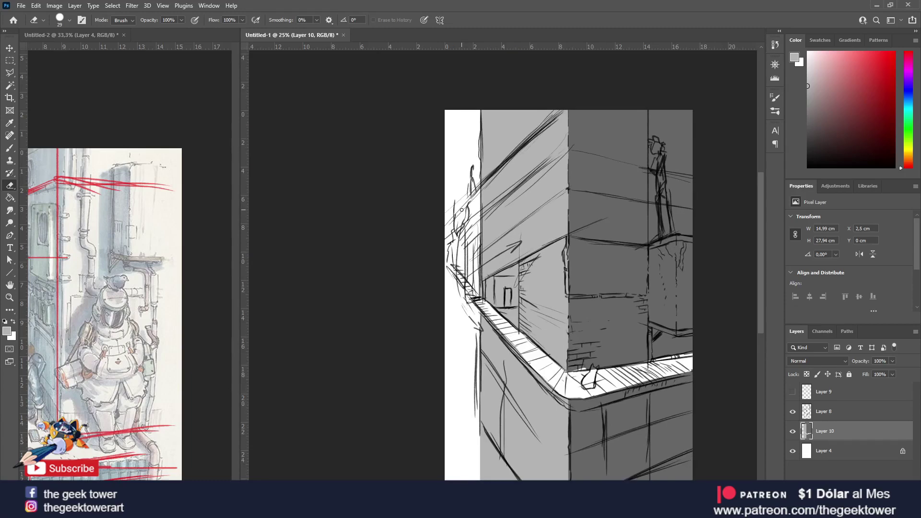
# Outline a diagonal light-beam polygon across the walls and add Layer 11 for it.
pyautogui.press('l')
pyautogui.click(560, 115)
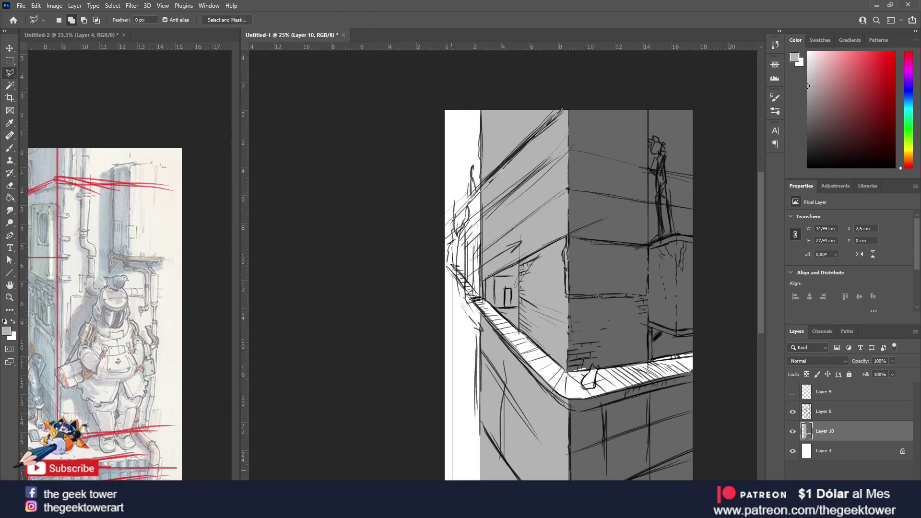
pyautogui.click(452, 454)
pyautogui.scroll(3, 556, 311)
pyautogui.scroll(3, 539, 345)
pyautogui.click(496, 257)
pyautogui.click(494, 72)
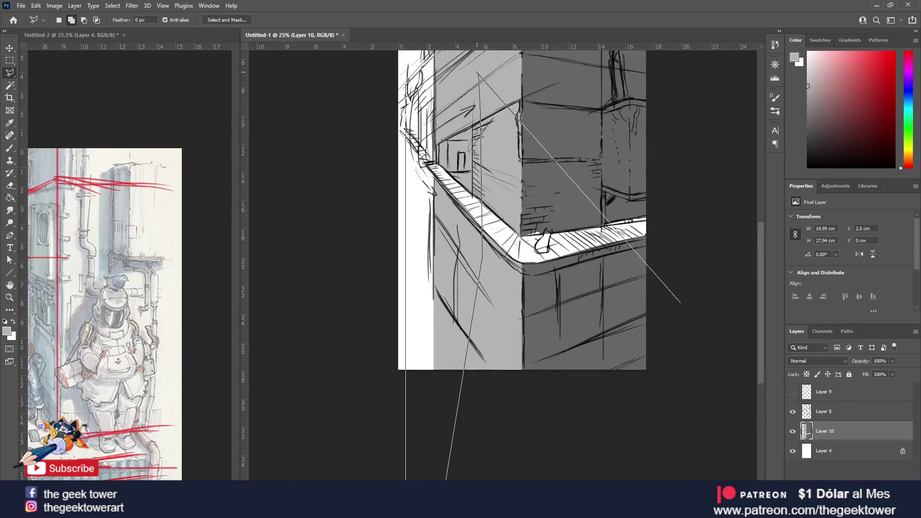
pyautogui.doubleClick(438, 225)
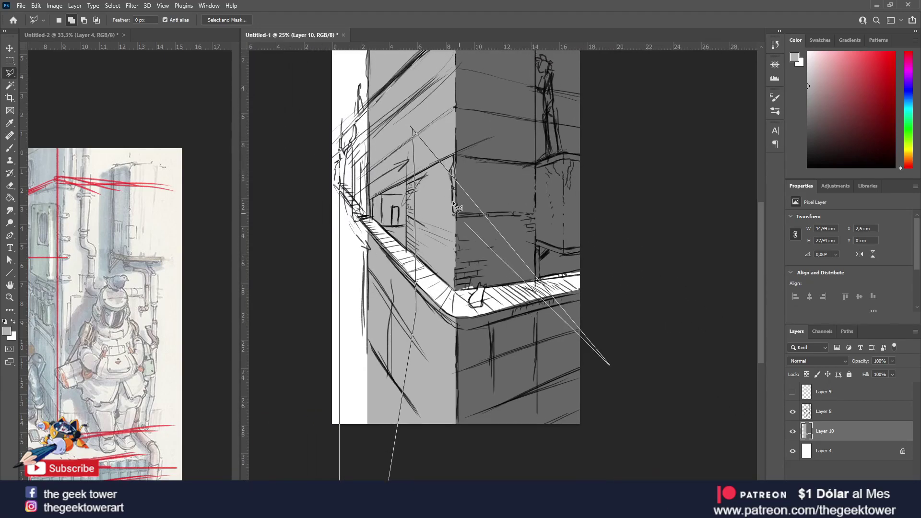
pyautogui.hotkey('ctrl', 'shift', 'alt', 'n')
pyautogui.press('g')
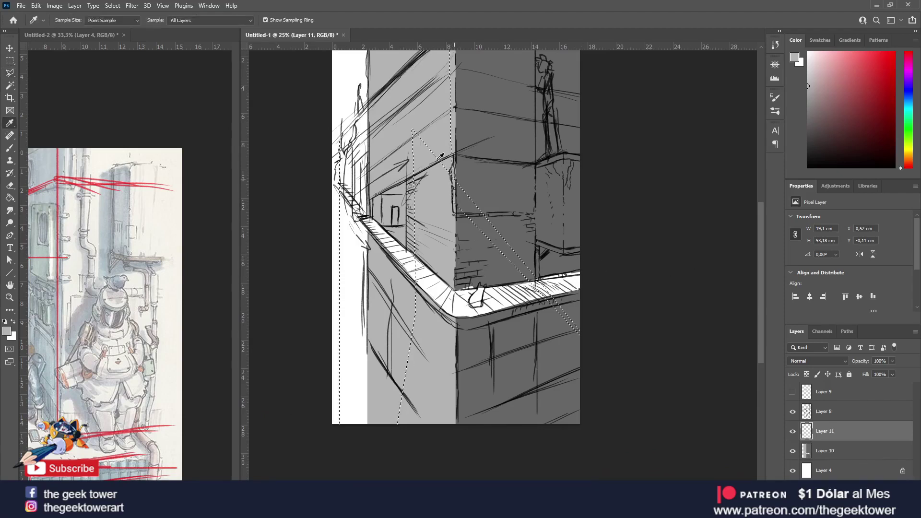
# Set a 136 px brush at 100% opacity and paint grey down the left edge strip.
pyautogui.press('b')
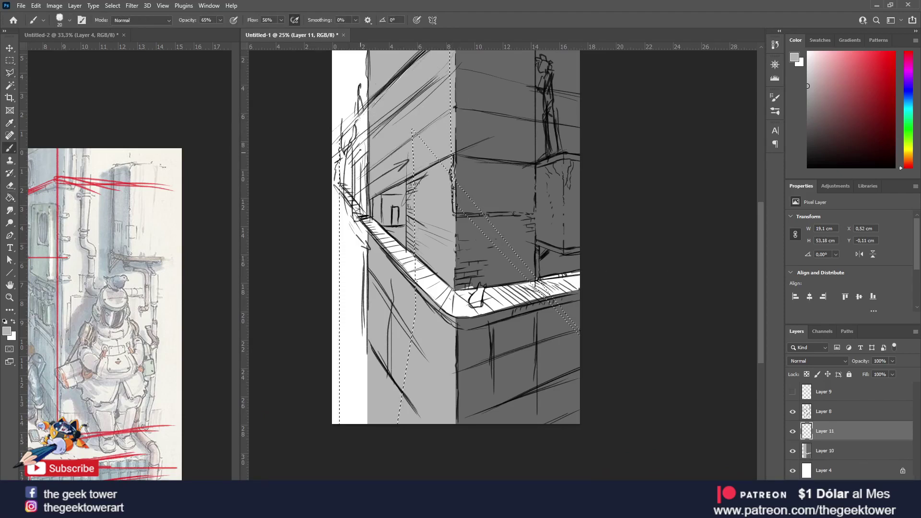
pyautogui.rightClick(346, 134)
pyautogui.click(431, 163)
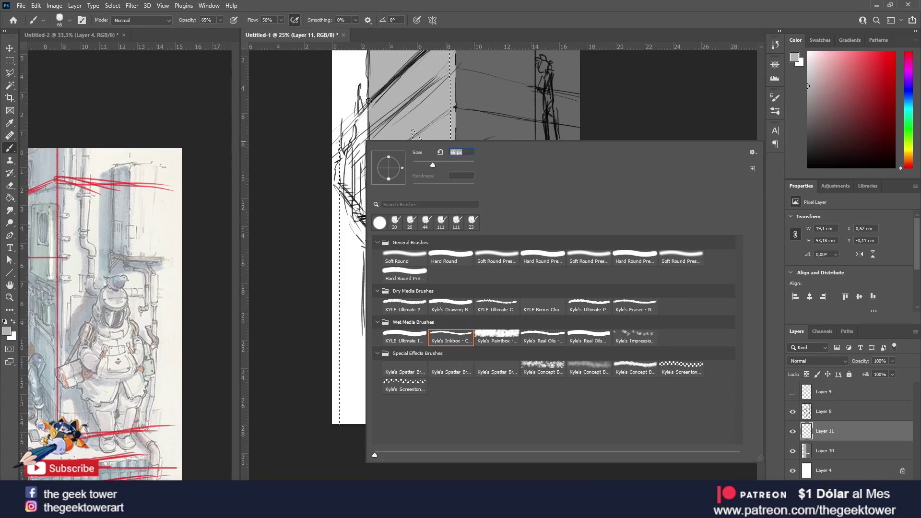
pyautogui.click(235, 23)
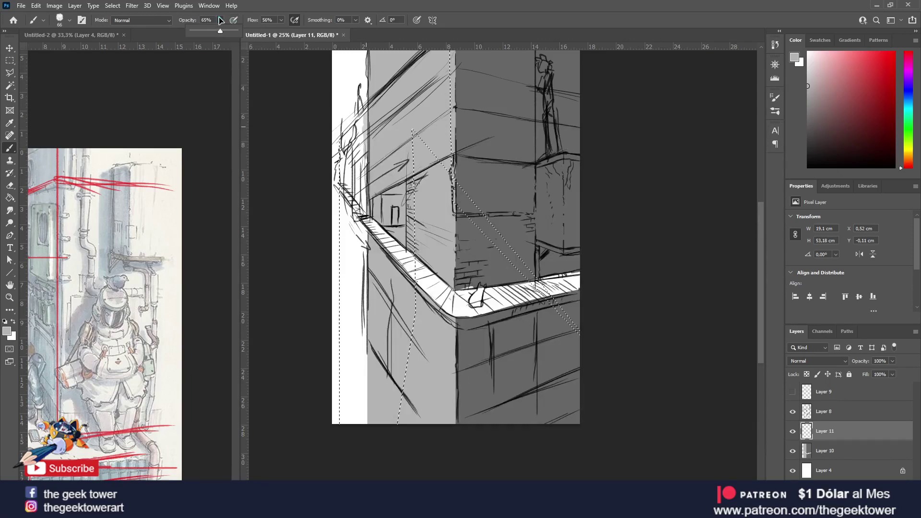
pyautogui.press('0')
pyautogui.rightClick(370, 136)
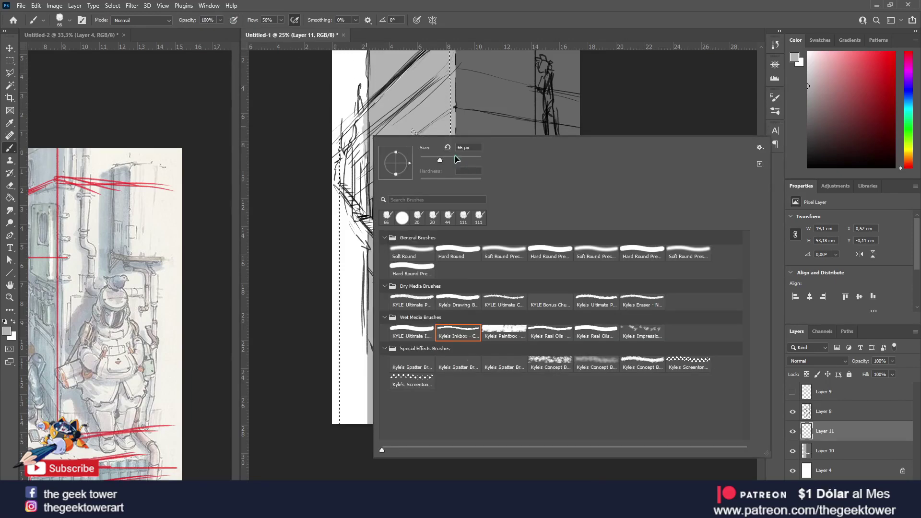
pyautogui.write('136')
pyautogui.press('Return')
pyautogui.moveTo(367, 137)
pyautogui.mouseDown()
pyautogui.moveTo(360, 200)
pyautogui.moveTo(339, 202)
pyautogui.moveTo(352, 243)
pyautogui.moveTo(348, 372)
pyautogui.moveTo(360, 387)
pyautogui.moveTo(353, 393)
pyautogui.moveTo(348, 384)
pyautogui.moveTo(342, 415)
pyautogui.mouseUp()
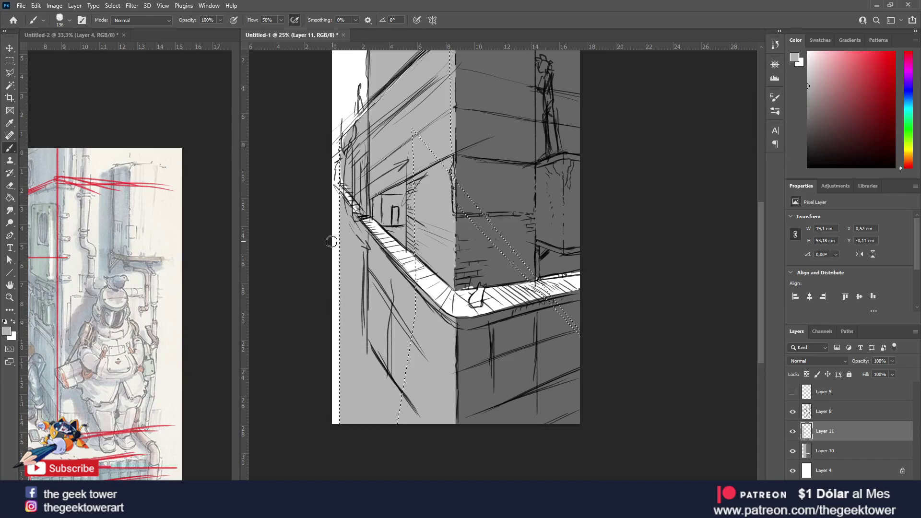
# Zoom out to the whole sketch and clear the selection.
pyautogui.press('l')
pyautogui.hotkey('ctrl', '-')
pyautogui.rightClick(349, 204)
pyautogui.click(374, 212)
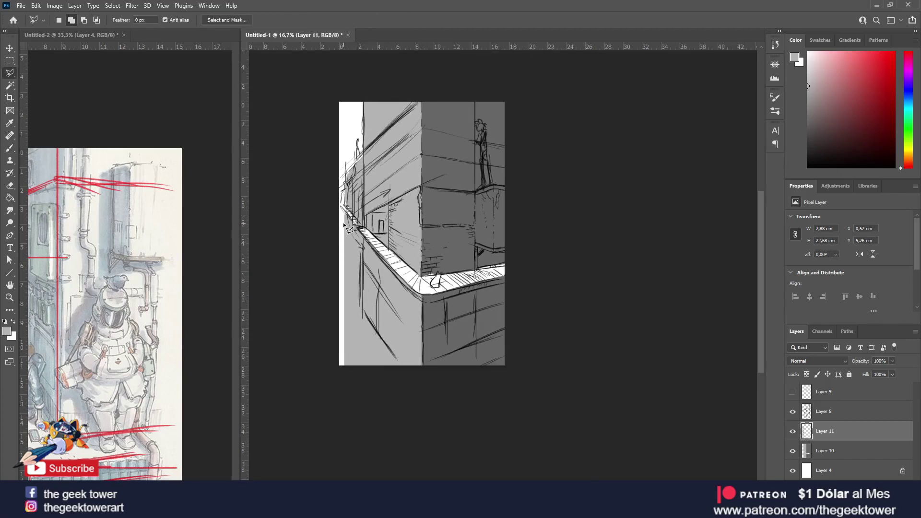